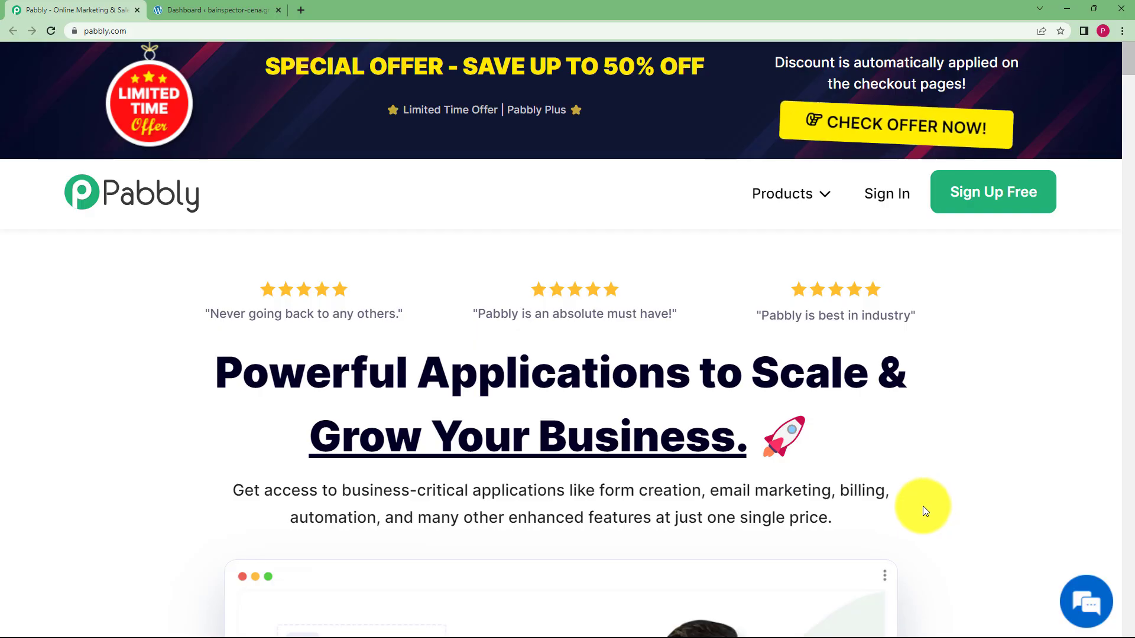
Step: Sign in to the Pabbly account and launch Pabbly Connect from the apps list
{"action": "left_click", "coordinate": [245, 7]}
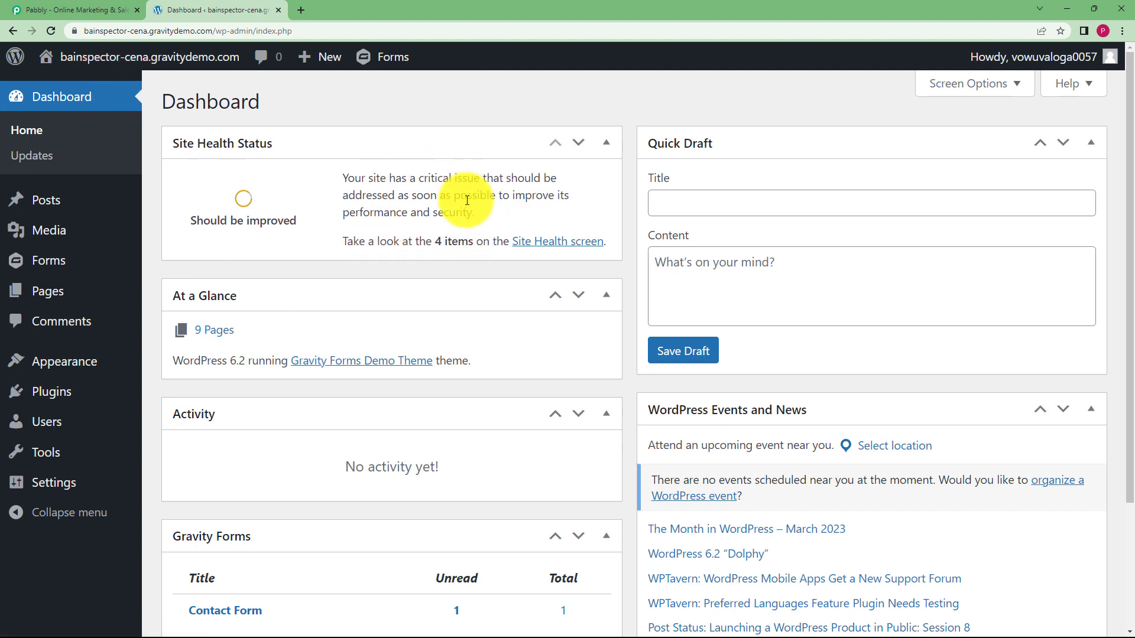
{"action": "left_click", "coordinate": [76, 10]}
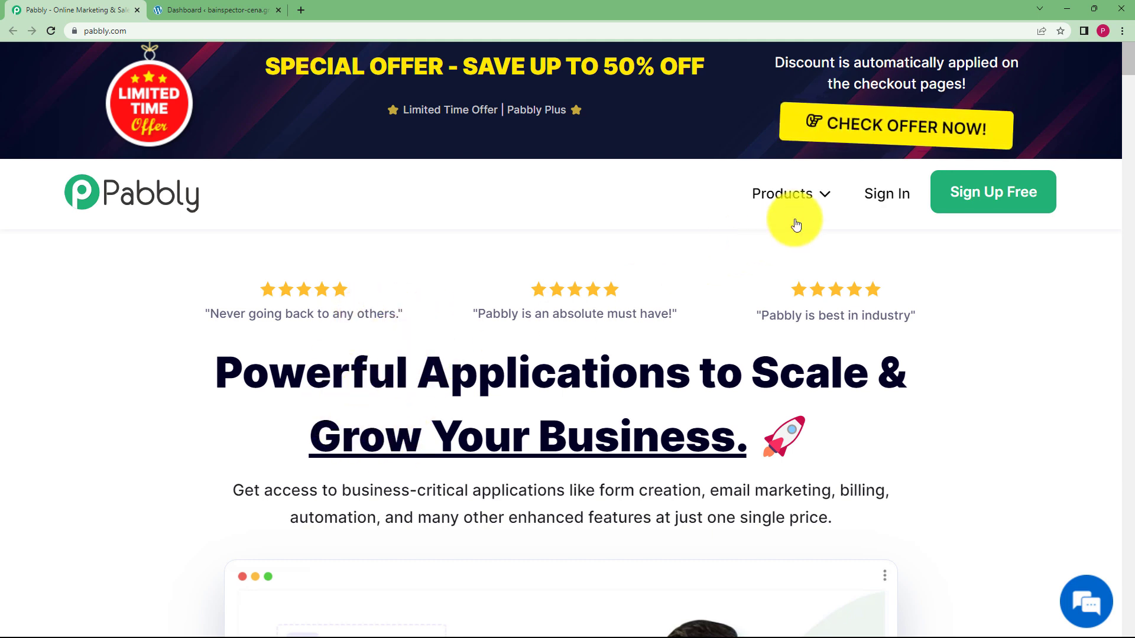
{"action": "left_click", "coordinate": [876, 196]}
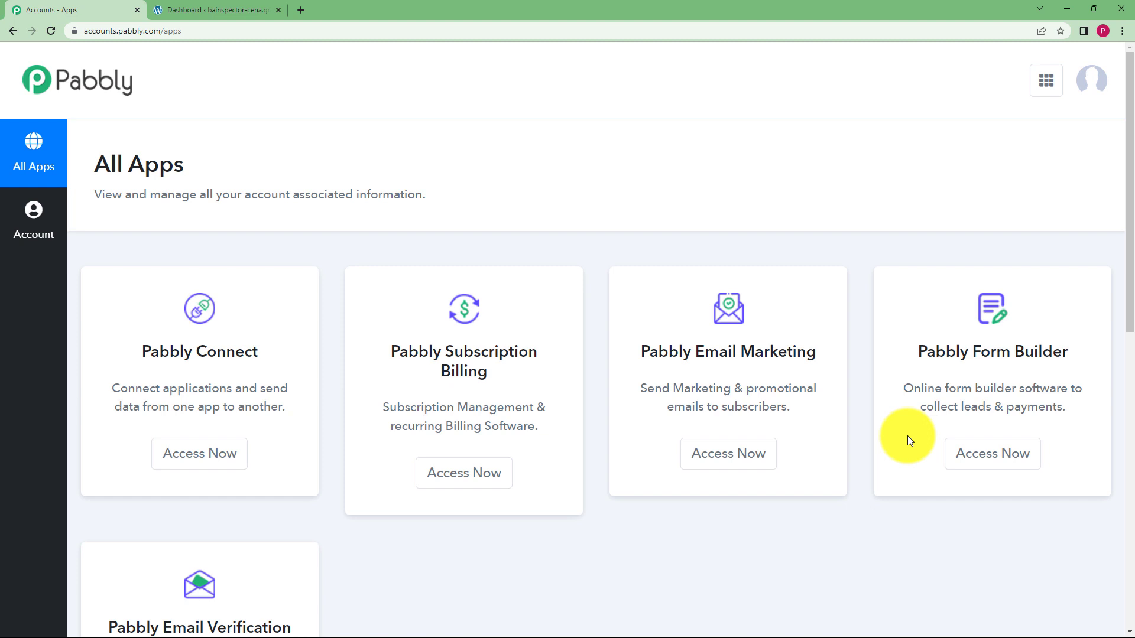
{"action": "triple_click", "coordinate": [194, 351]}
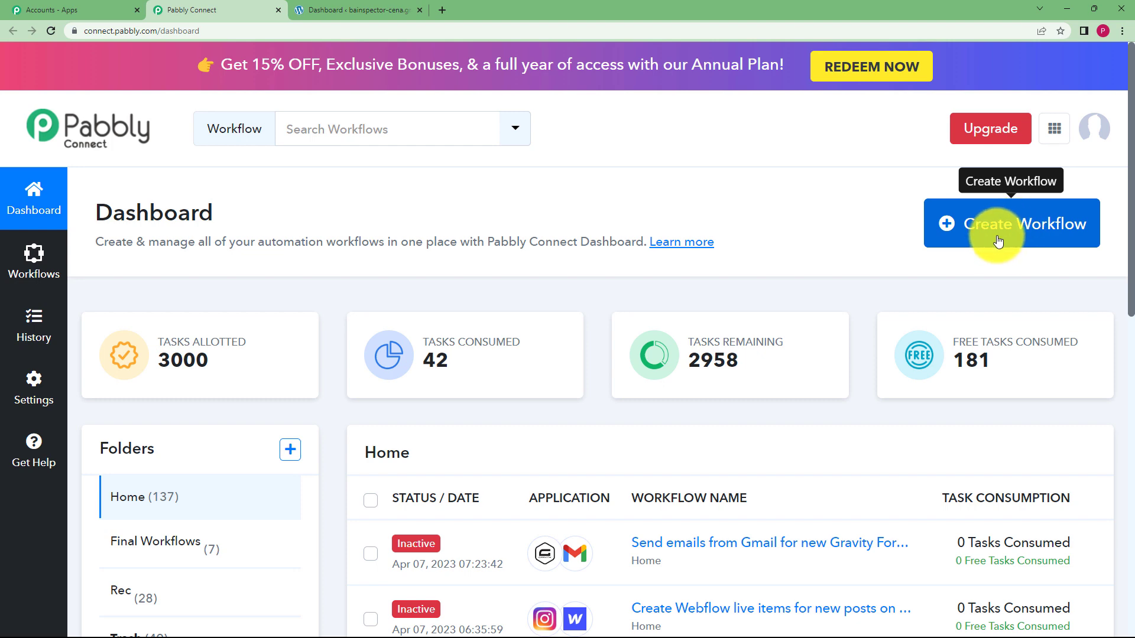
Step: Create a new workflow named 'Send confirmation mail for Gravity forms submissions'
{"action": "left_click", "coordinate": [1042, 235]}
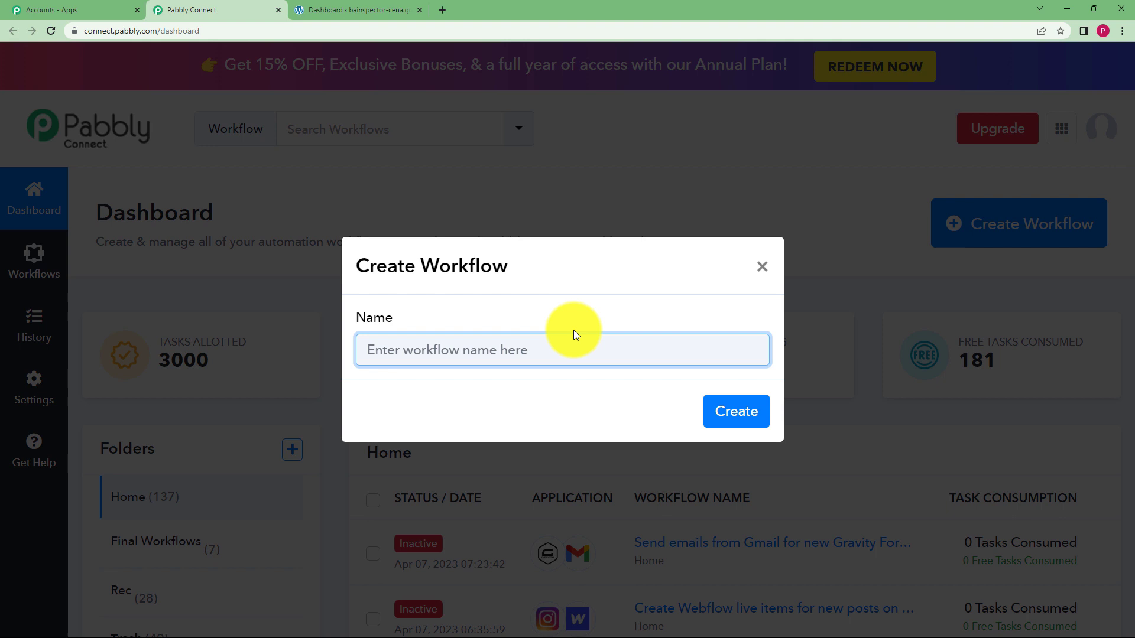
{"action": "type", "text": "sEND"}
{"action": "key", "text": "BackSpace"}
{"action": "key", "text": "BackSpace"}
{"action": "key", "text": "BackSpace"}
{"action": "type", "text": "Send confirmation mai"}
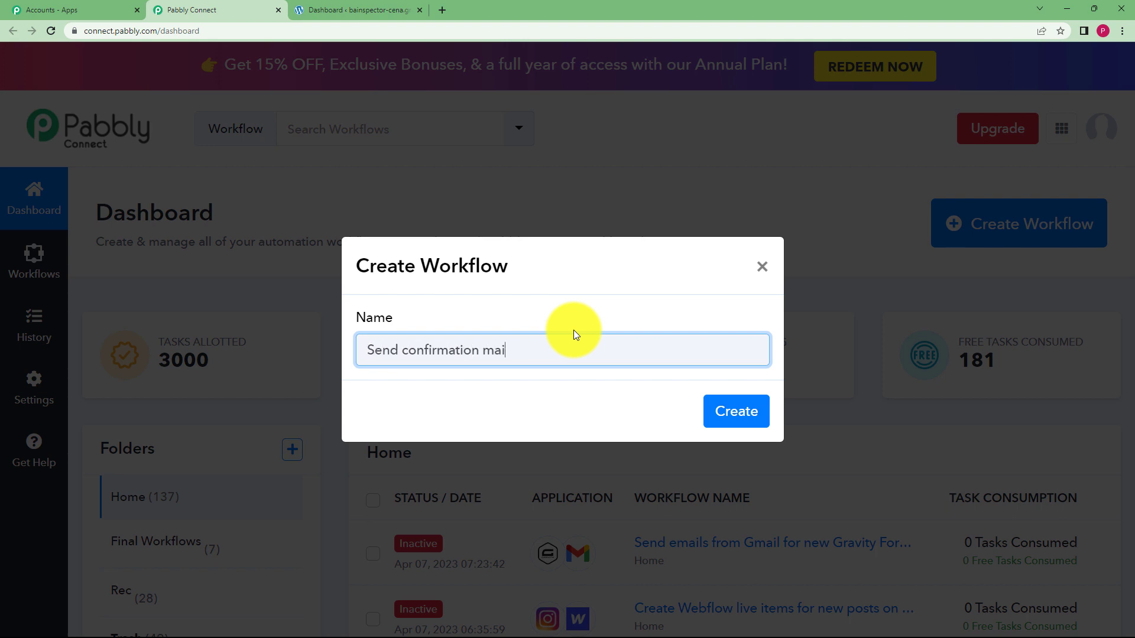
{"action": "type", "text": "l for Gravity forms subm"}
{"action": "type", "text": "issions"}
{"action": "left_click", "coordinate": [721, 417]}
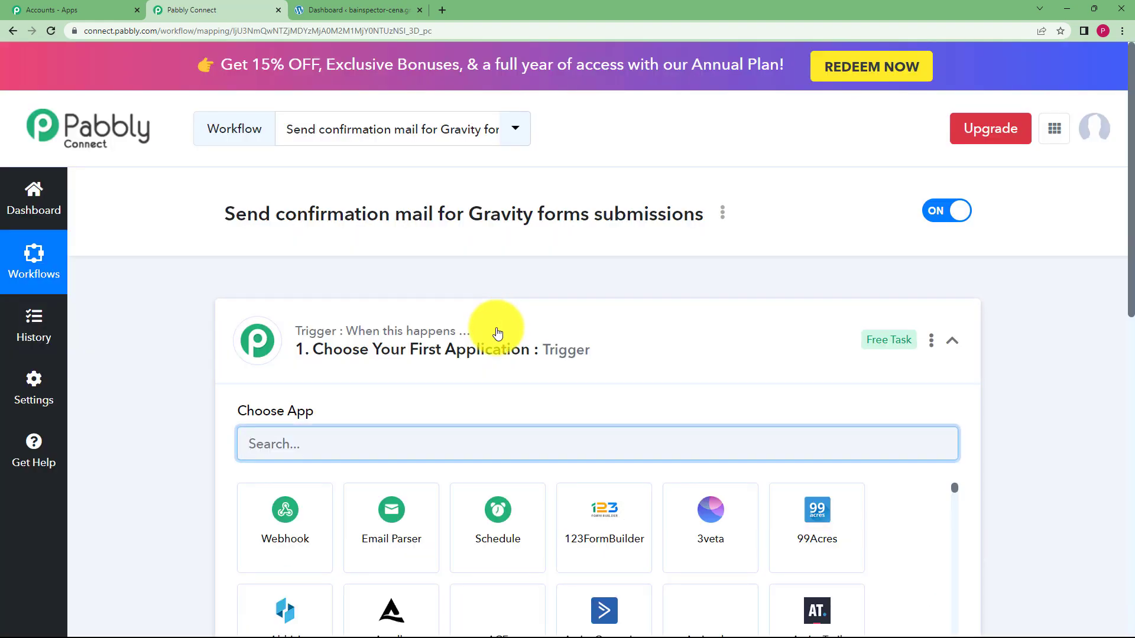
Step: Expand and collapse the new workflow's Trigger step card
{"action": "left_click", "coordinate": [498, 334]}
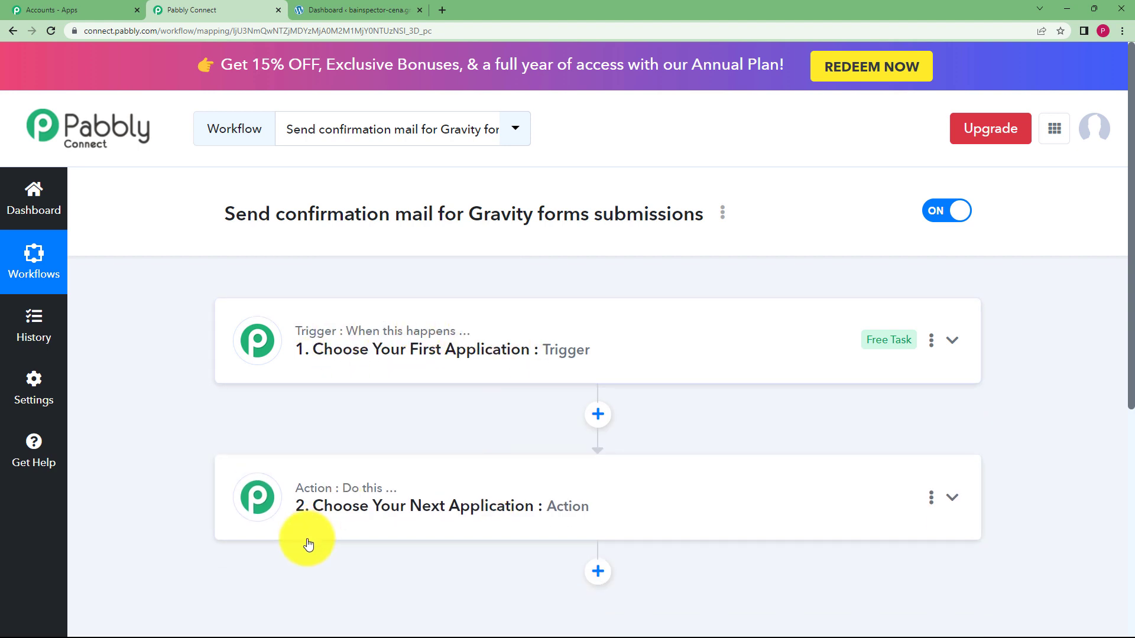
{"action": "left_click", "coordinate": [342, 353]}
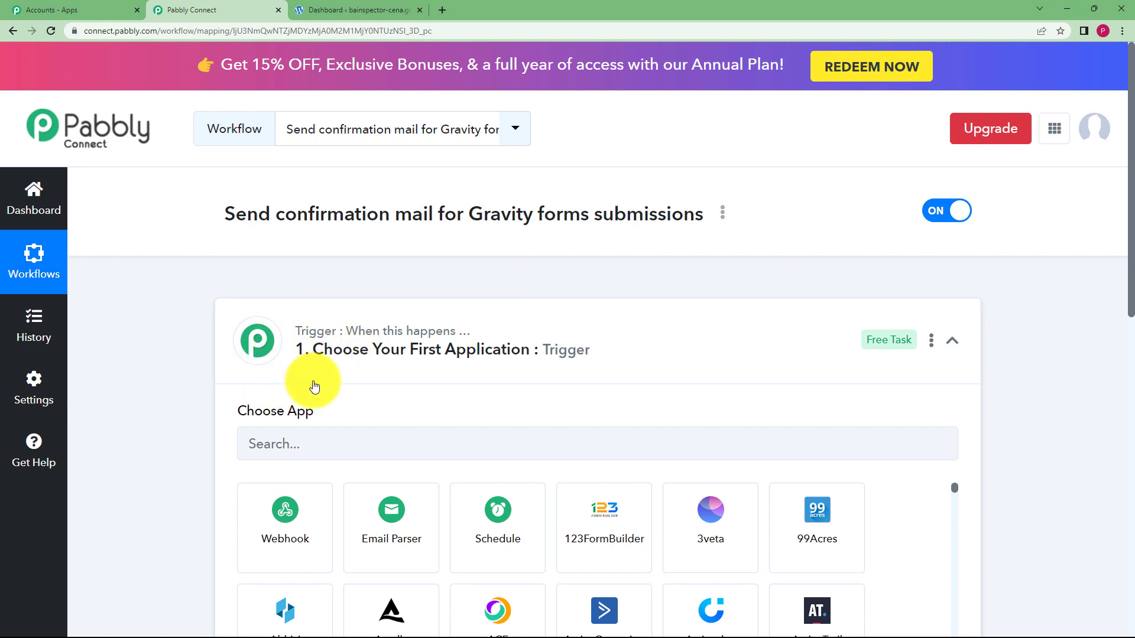
{"action": "left_click", "coordinate": [301, 344]}
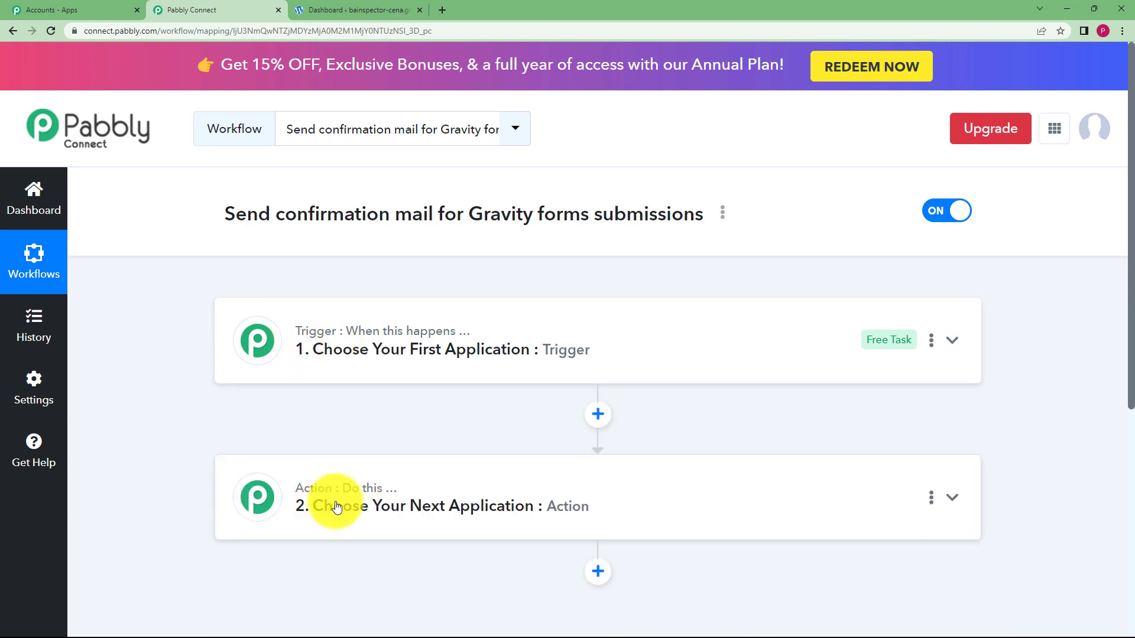
Step: Set the trigger to Gravity Forms with the New Response event, then review the webhook instructions
{"action": "left_click", "coordinate": [386, 363]}
{"action": "left_click", "coordinate": [381, 446]}
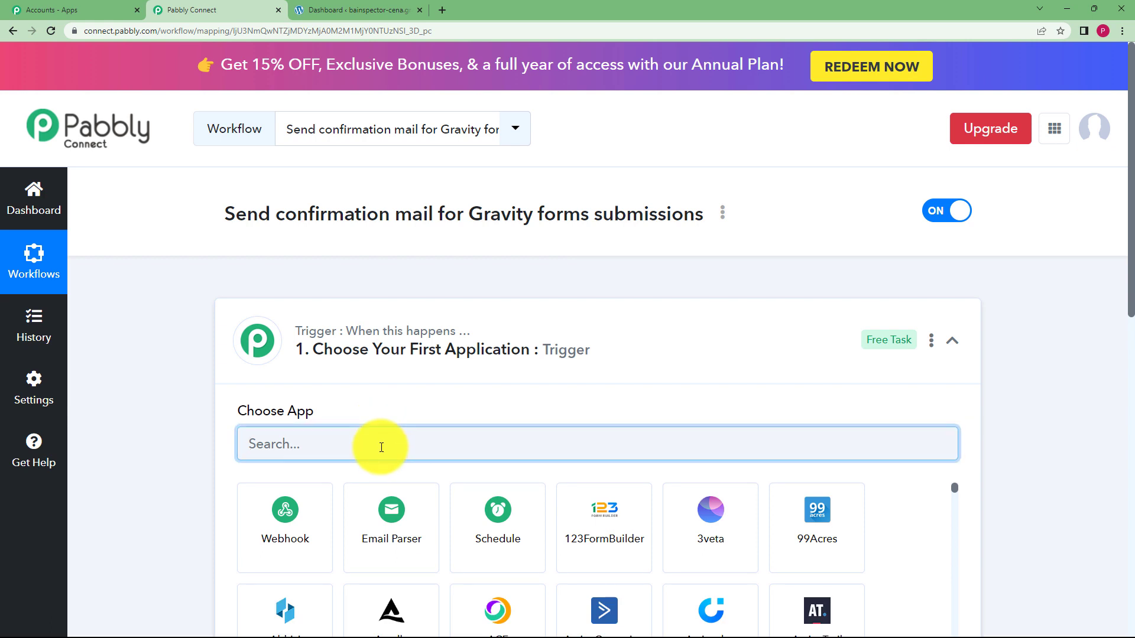
{"action": "type", "text": "gravity"}
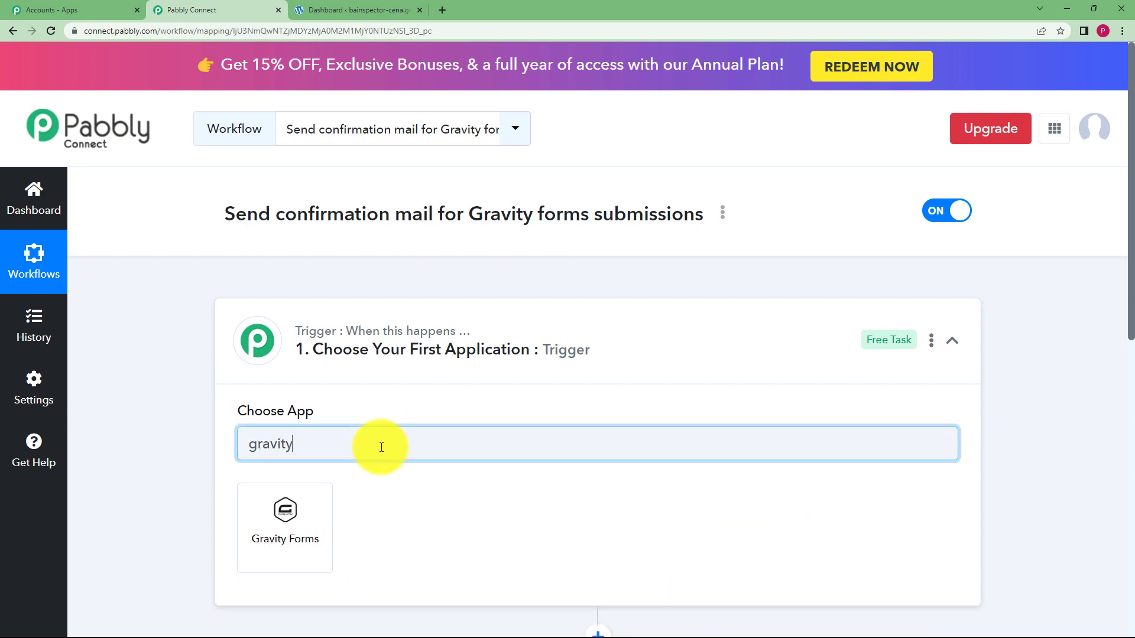
{"action": "left_click", "coordinate": [291, 507]}
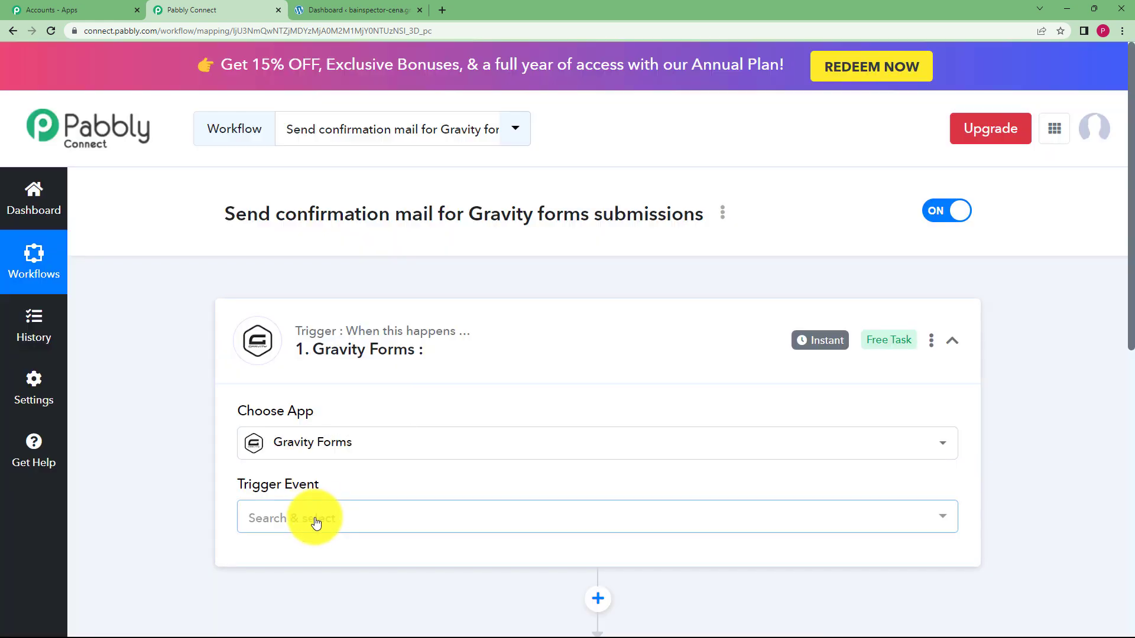
{"action": "left_click", "coordinate": [310, 518]}
{"action": "left_click", "coordinate": [321, 477]}
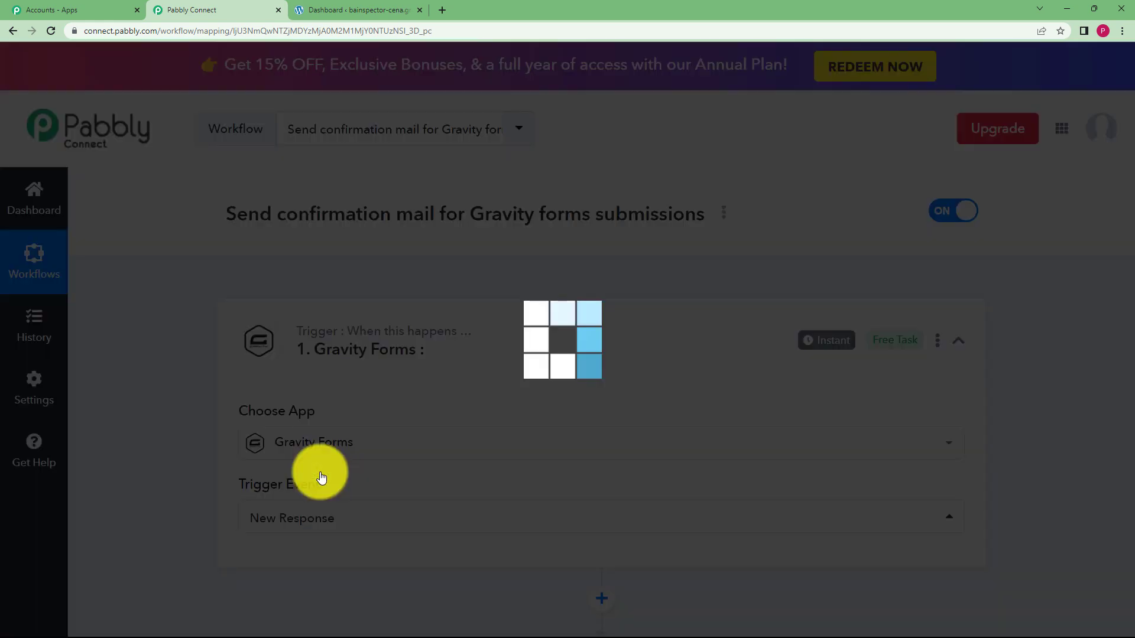
{"action": "scroll", "coordinate": [216, 512], "scroll_direction": "down", "scroll_amount": 2}
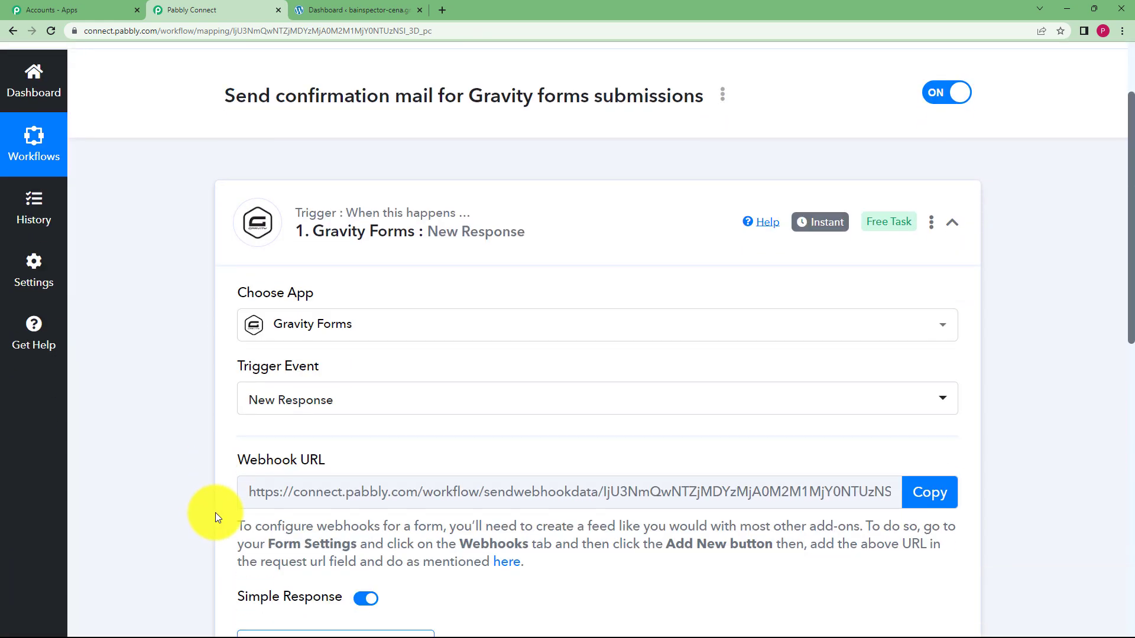
{"action": "scroll", "coordinate": [215, 512], "scroll_direction": "down", "scroll_amount": 2}
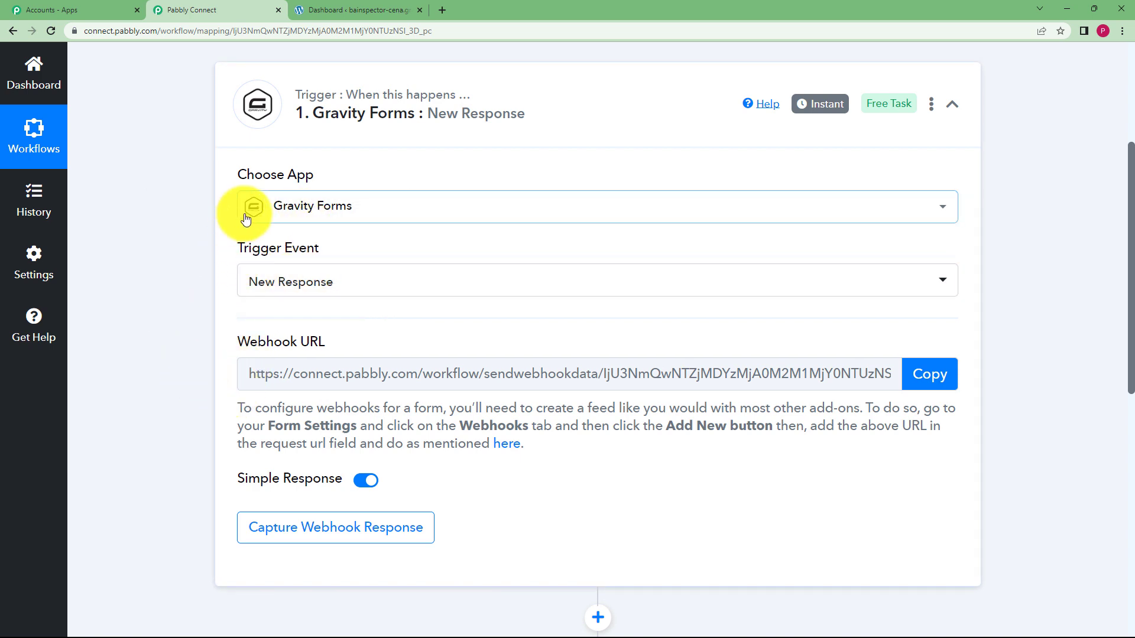
{"action": "triple_click", "coordinate": [543, 452]}
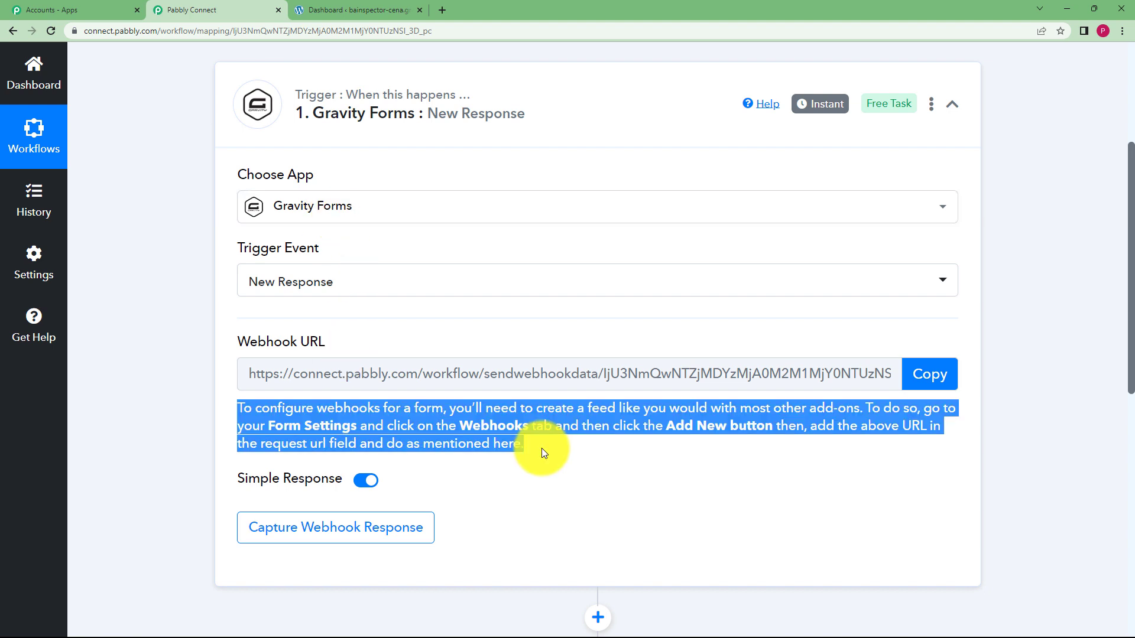
{"action": "left_click", "coordinate": [538, 451]}
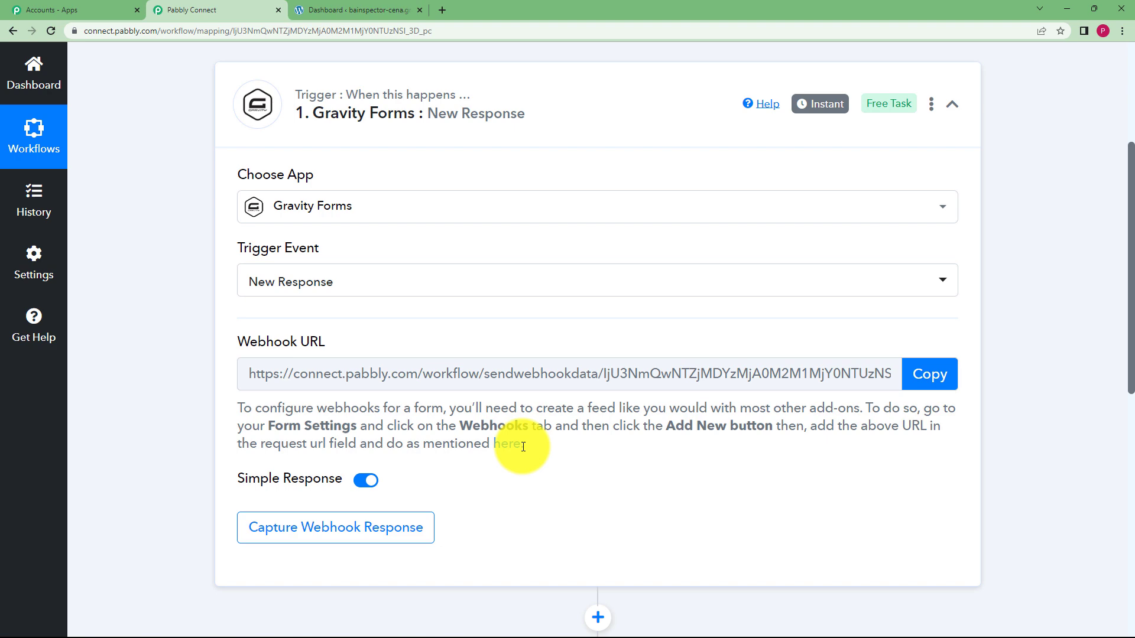
Step: Switch to WordPress and bring up the Gravity Forms Add-Ons page
{"action": "left_click", "coordinate": [359, 6]}
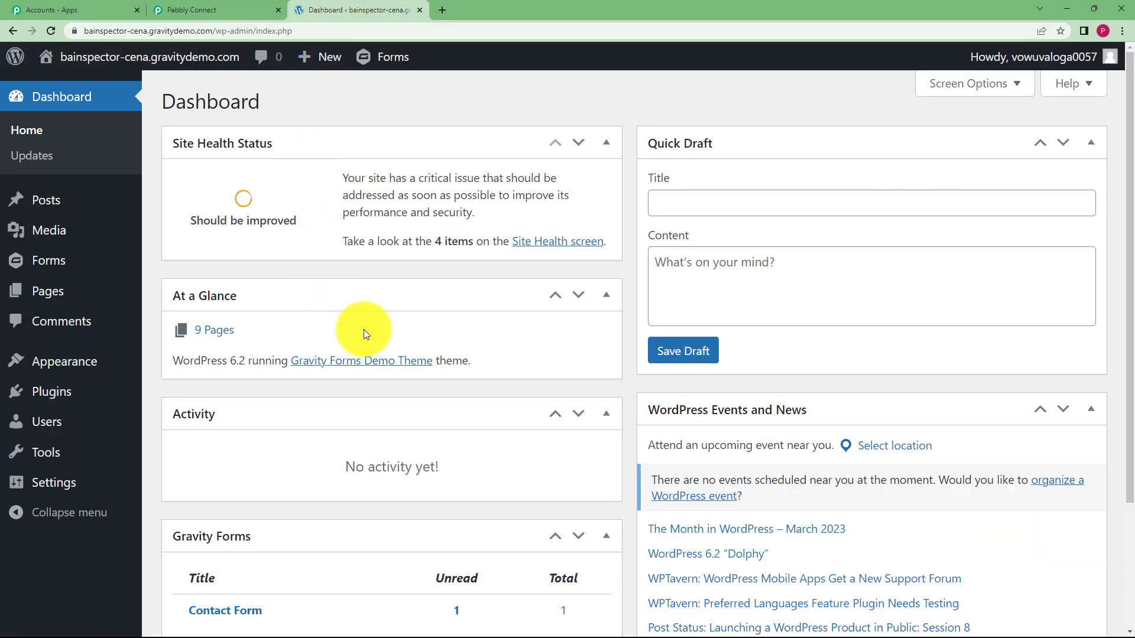
{"action": "mouse_move", "coordinate": [49, 260]}
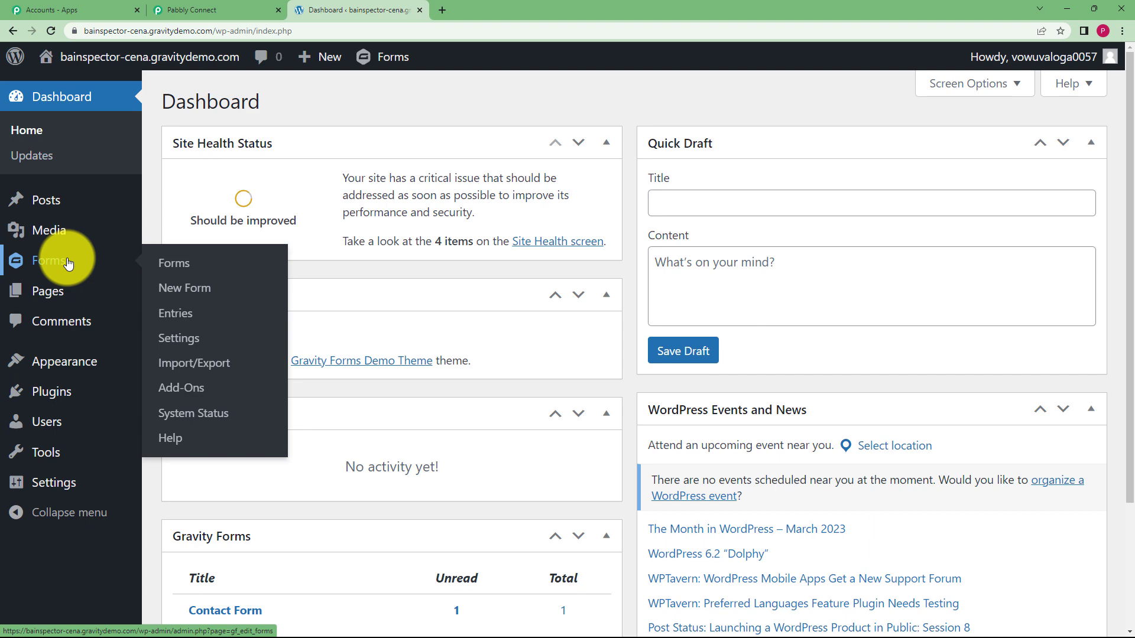
{"action": "left_click", "coordinate": [187, 396]}
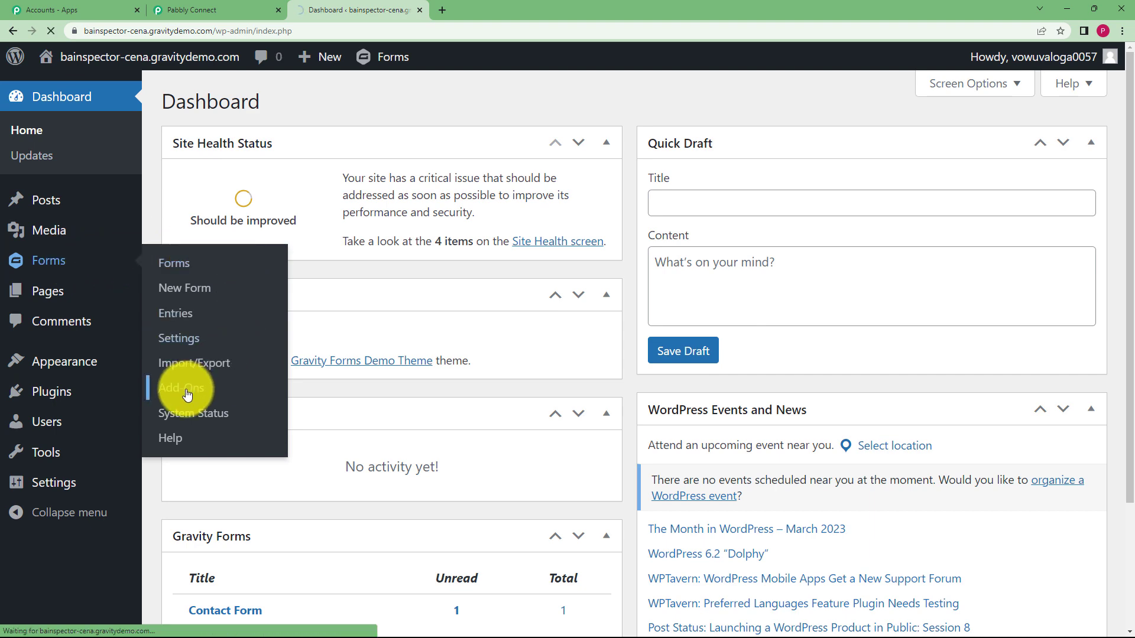
{"action": "scroll", "coordinate": [411, 355], "scroll_direction": "down", "scroll_amount": 2}
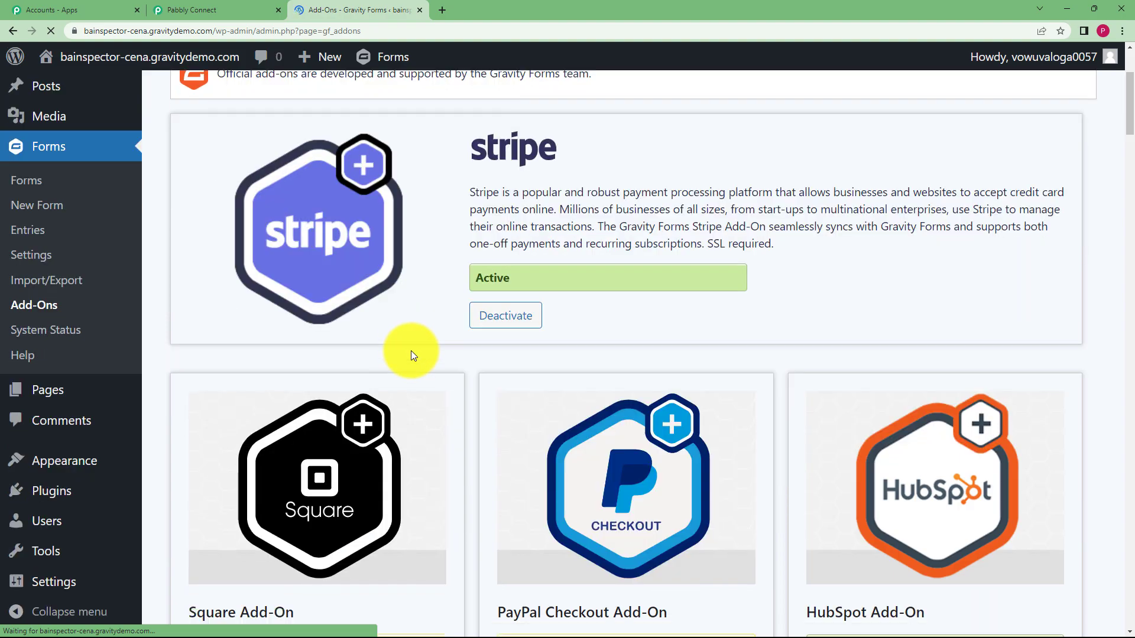
{"action": "scroll", "coordinate": [410, 351], "scroll_direction": "down", "scroll_amount": 5}
{"action": "scroll", "coordinate": [411, 347], "scroll_direction": "down", "scroll_amount": 3}
{"action": "scroll", "coordinate": [411, 347], "scroll_direction": "down", "scroll_amount": 4}
{"action": "scroll", "coordinate": [413, 347], "scroll_direction": "down", "scroll_amount": 5}
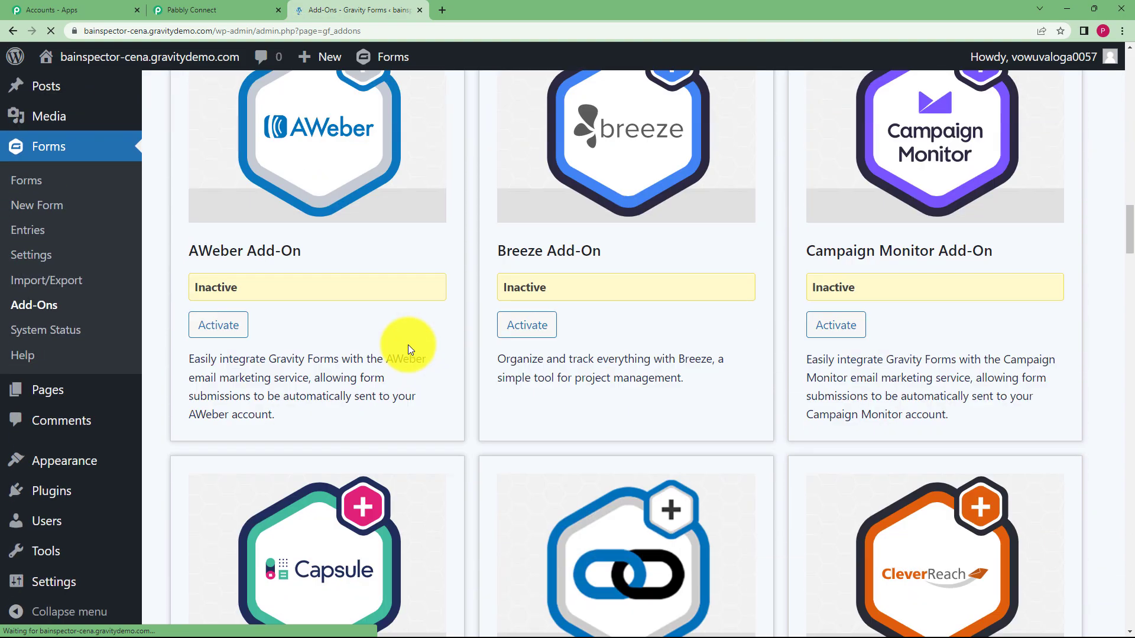
{"action": "scroll", "coordinate": [408, 345], "scroll_direction": "down", "scroll_amount": 4}
{"action": "scroll", "coordinate": [798, 285], "scroll_direction": "down", "scroll_amount": 4}
{"action": "scroll", "coordinate": [804, 312], "scroll_direction": "down", "scroll_amount": 5}
{"action": "scroll", "coordinate": [806, 327], "scroll_direction": "down", "scroll_amount": 2}
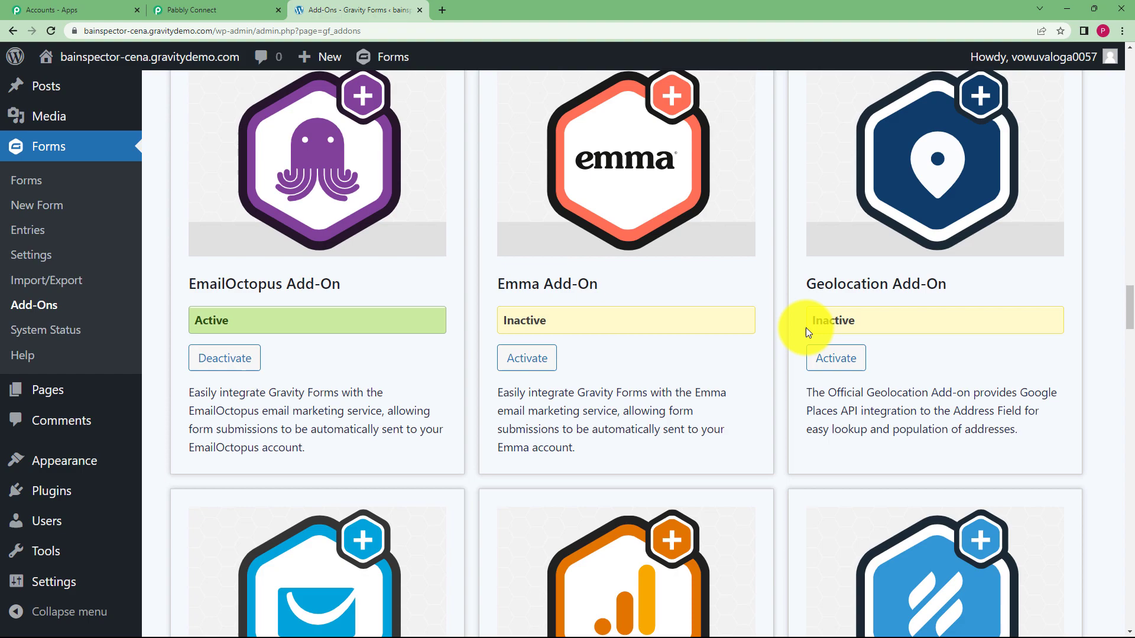
{"action": "scroll", "coordinate": [806, 326], "scroll_direction": "down", "scroll_amount": 4}
{"action": "scroll", "coordinate": [800, 338], "scroll_direction": "down", "scroll_amount": 5}
{"action": "scroll", "coordinate": [801, 329], "scroll_direction": "down", "scroll_amount": 1}
{"action": "scroll", "coordinate": [781, 340], "scroll_direction": "down", "scroll_amount": 4}
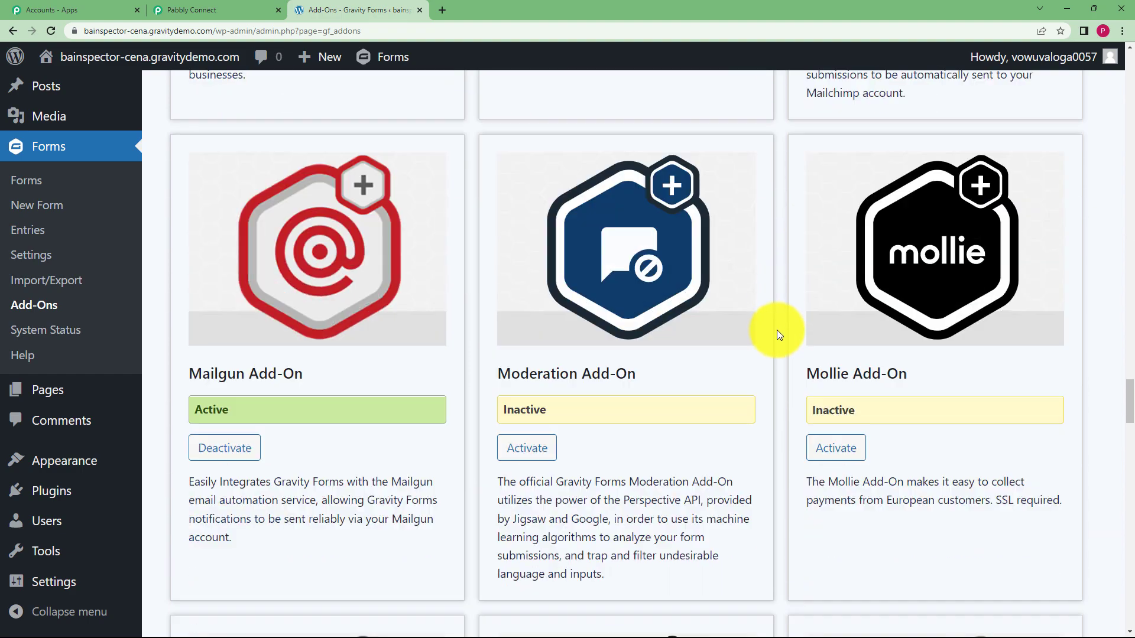
{"action": "scroll", "coordinate": [772, 327], "scroll_direction": "down", "scroll_amount": 5}
{"action": "scroll", "coordinate": [798, 337], "scroll_direction": "down", "scroll_amount": 10}
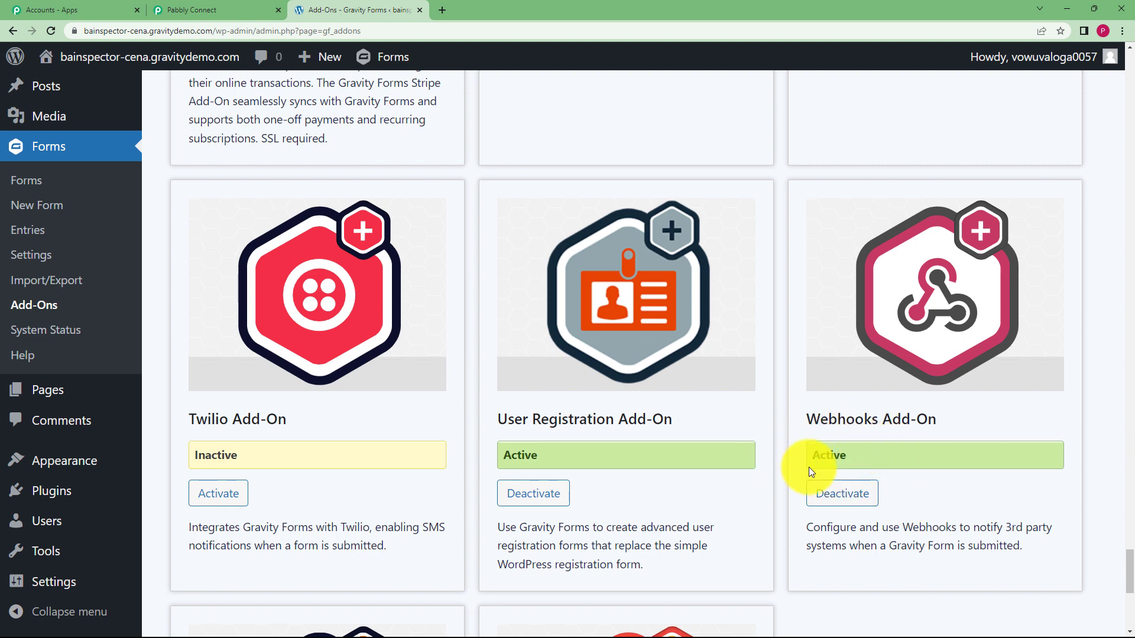
{"action": "scroll", "coordinate": [620, 296], "scroll_direction": "up", "scroll_amount": 3}
{"action": "scroll", "coordinate": [620, 296], "scroll_direction": "up", "scroll_amount": 4}
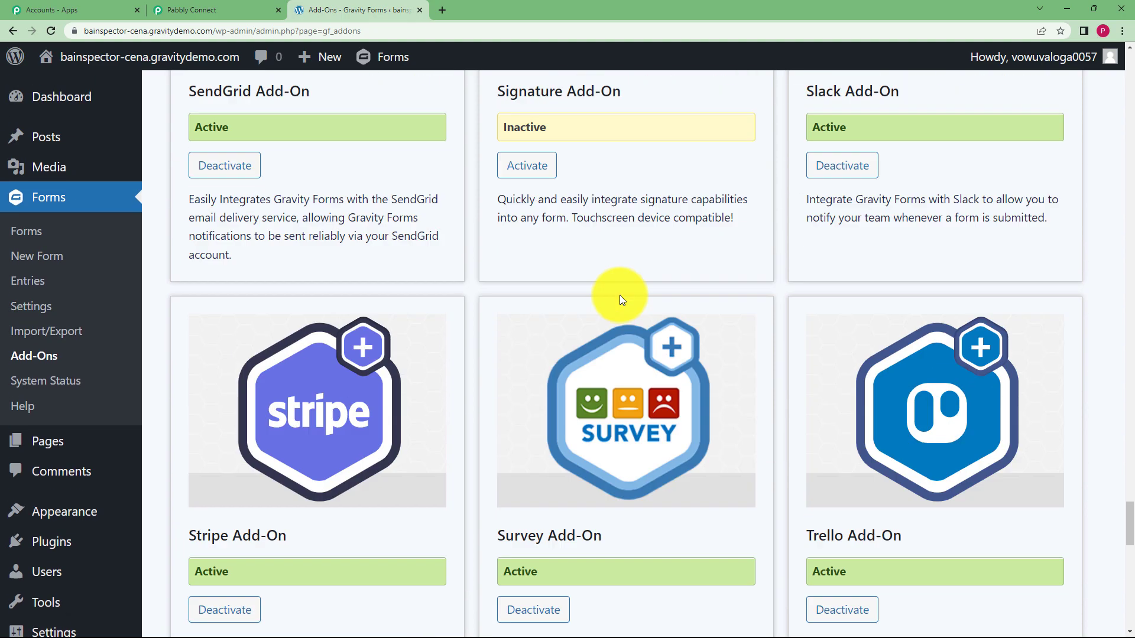
{"action": "scroll", "coordinate": [620, 295], "scroll_direction": "up", "scroll_amount": 5}
{"action": "scroll", "coordinate": [620, 295], "scroll_direction": "up", "scroll_amount": 3}
{"action": "scroll", "coordinate": [620, 296], "scroll_direction": "up", "scroll_amount": 5}
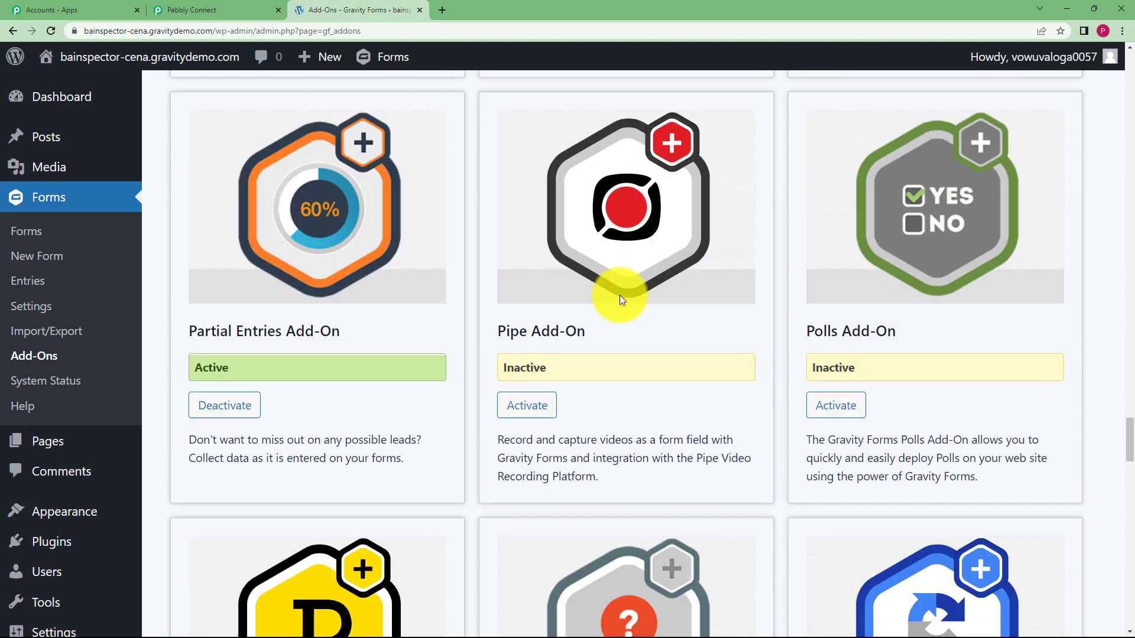
{"action": "scroll", "coordinate": [620, 295], "scroll_direction": "up", "scroll_amount": 1}
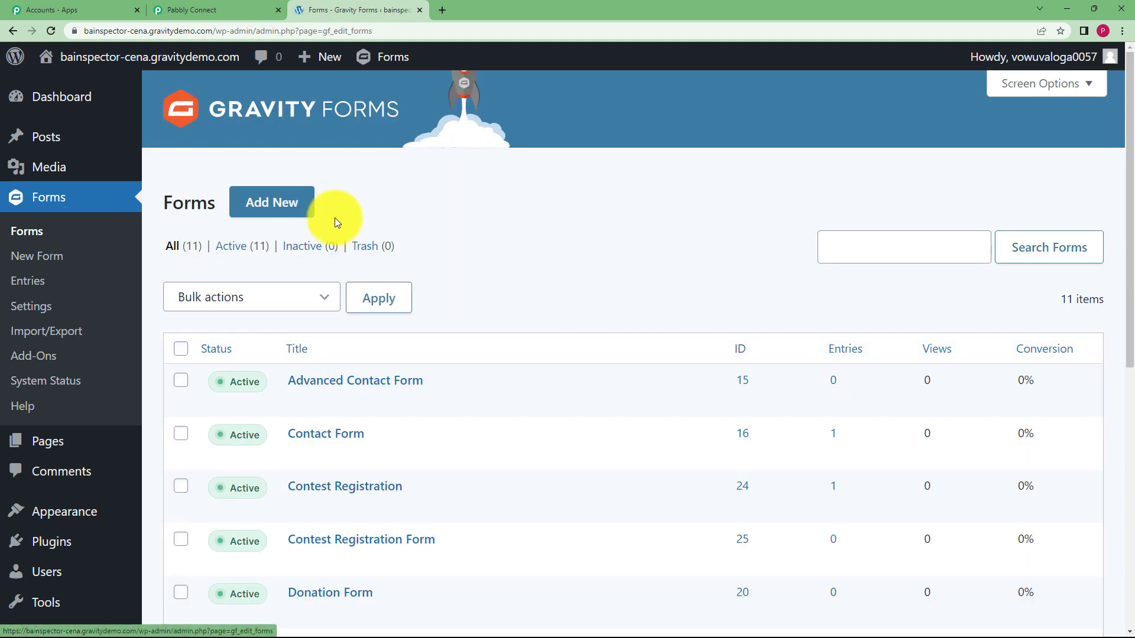
{"action": "scroll", "coordinate": [356, 326], "scroll_direction": "down", "scroll_amount": 3}
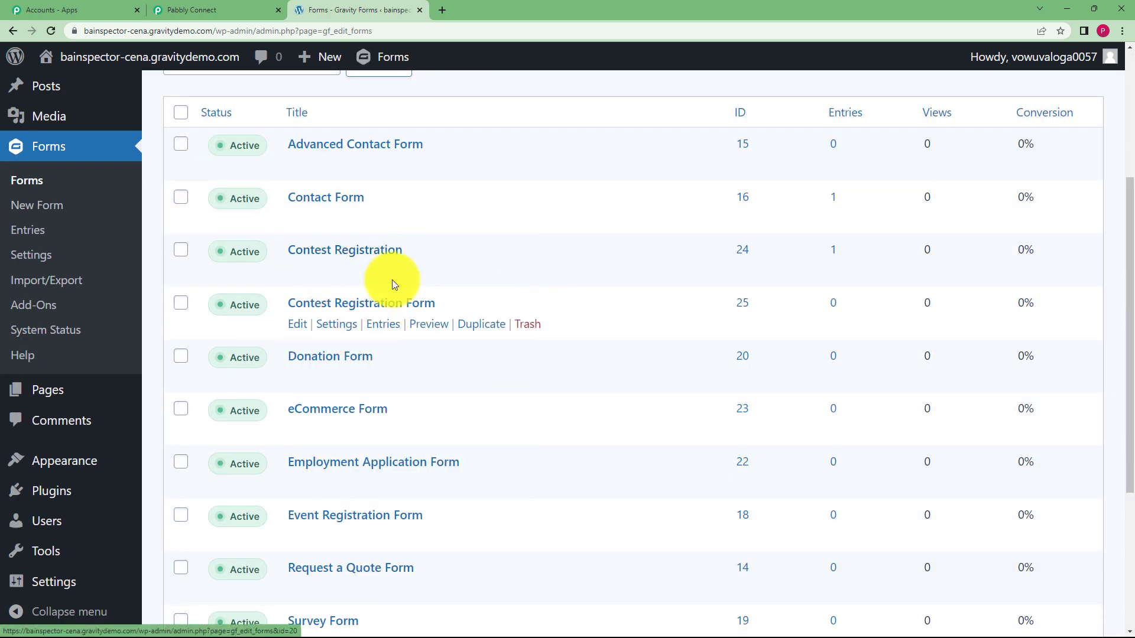
Step: Edit the Contest Registration Form and reveal its Settings sections menu
{"action": "left_click", "coordinate": [348, 307]}
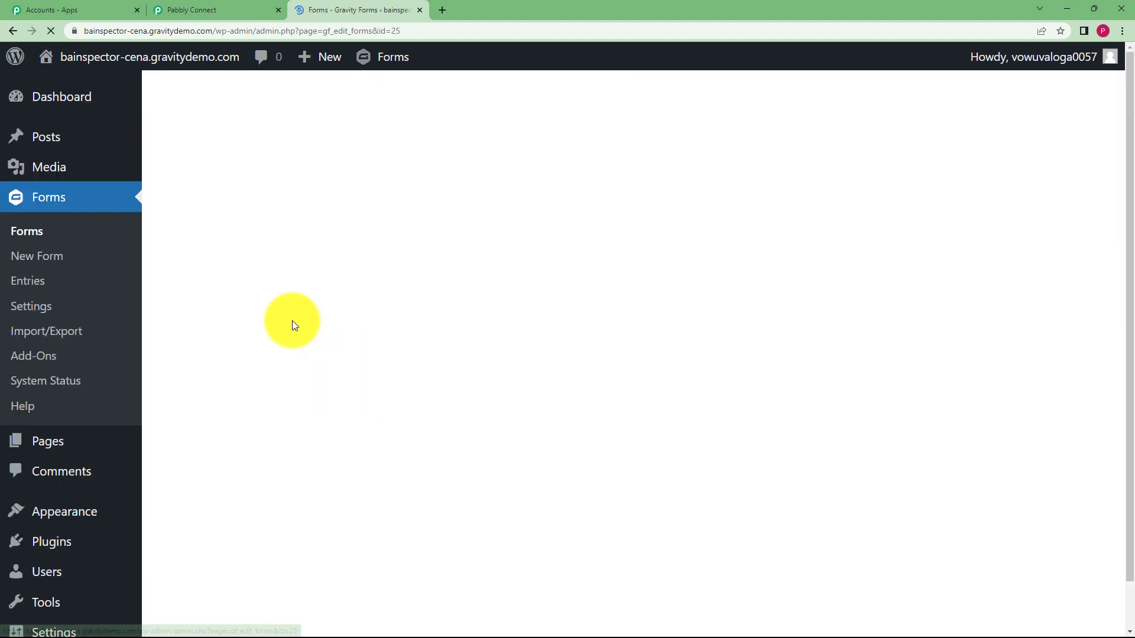
{"action": "left_click", "coordinate": [372, 100]}
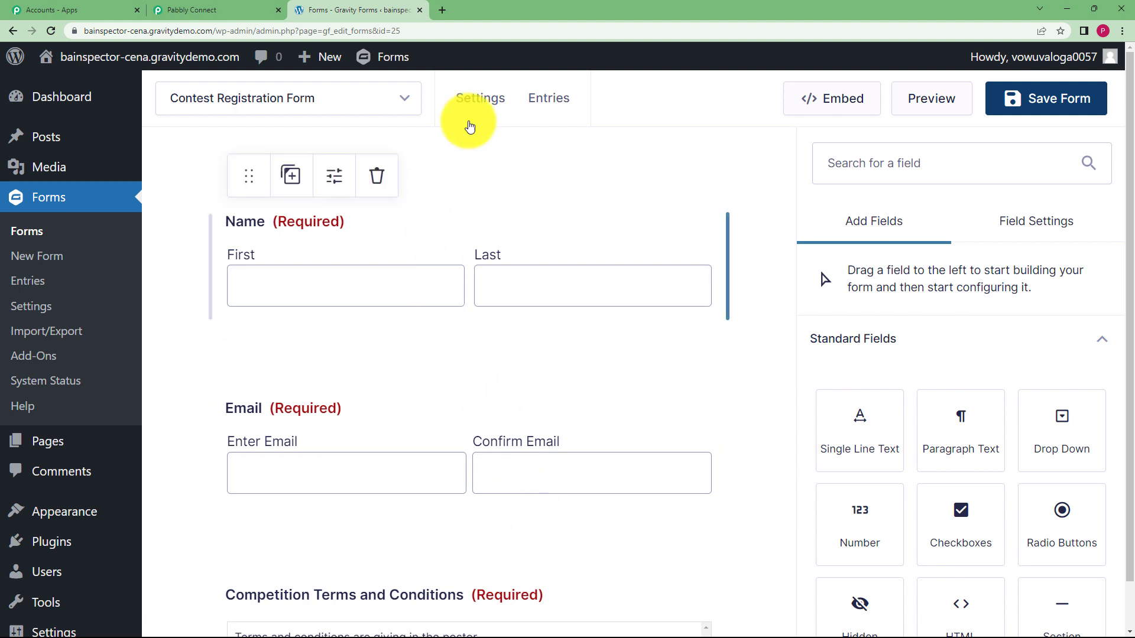
{"action": "mouse_move", "coordinate": [481, 98]}
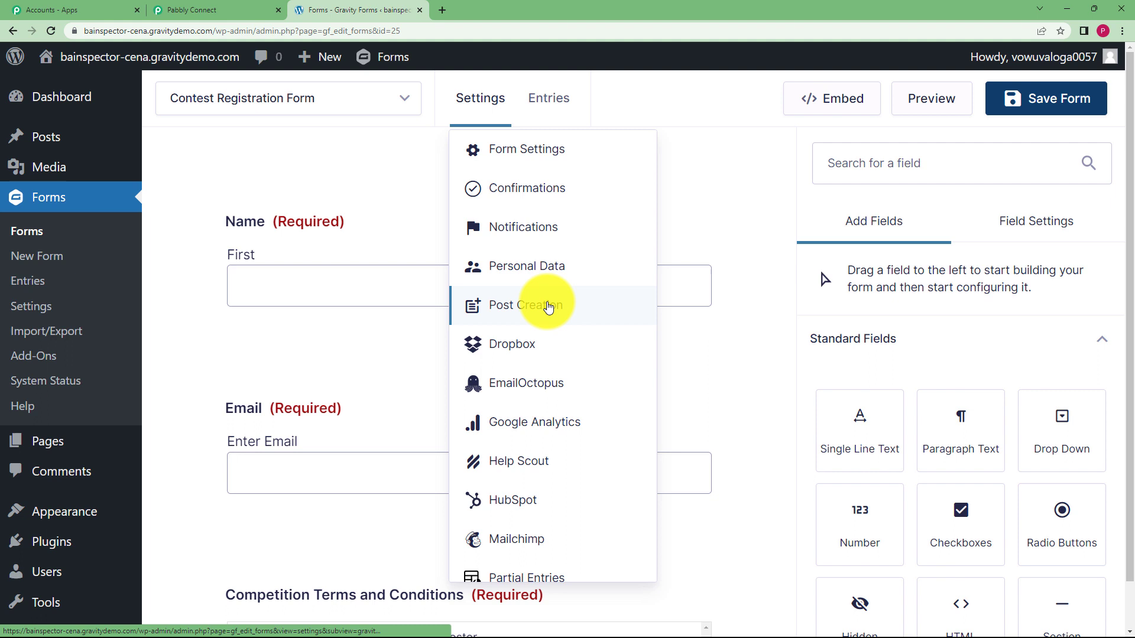
{"action": "scroll", "coordinate": [547, 306], "scroll_direction": "down", "scroll_amount": 3}
{"action": "scroll", "coordinate": [545, 297], "scroll_direction": "down", "scroll_amount": 1}
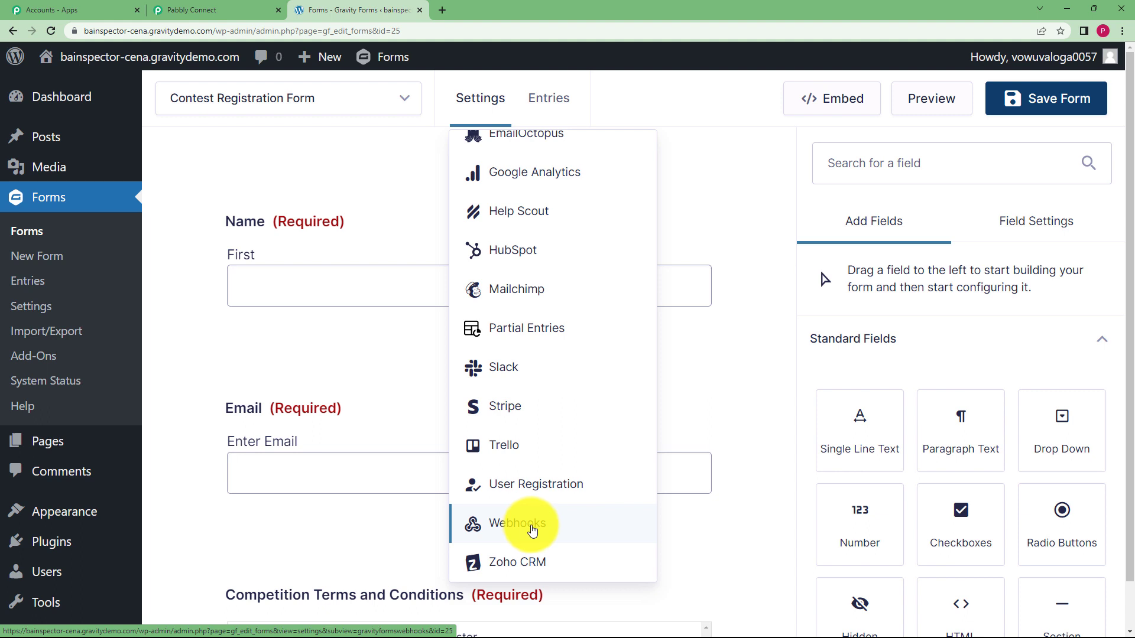
Step: Add a new feed under the form's Webhooks settings, replacing its default name with 'Pabbly Connect'
{"action": "left_click", "coordinate": [532, 530]}
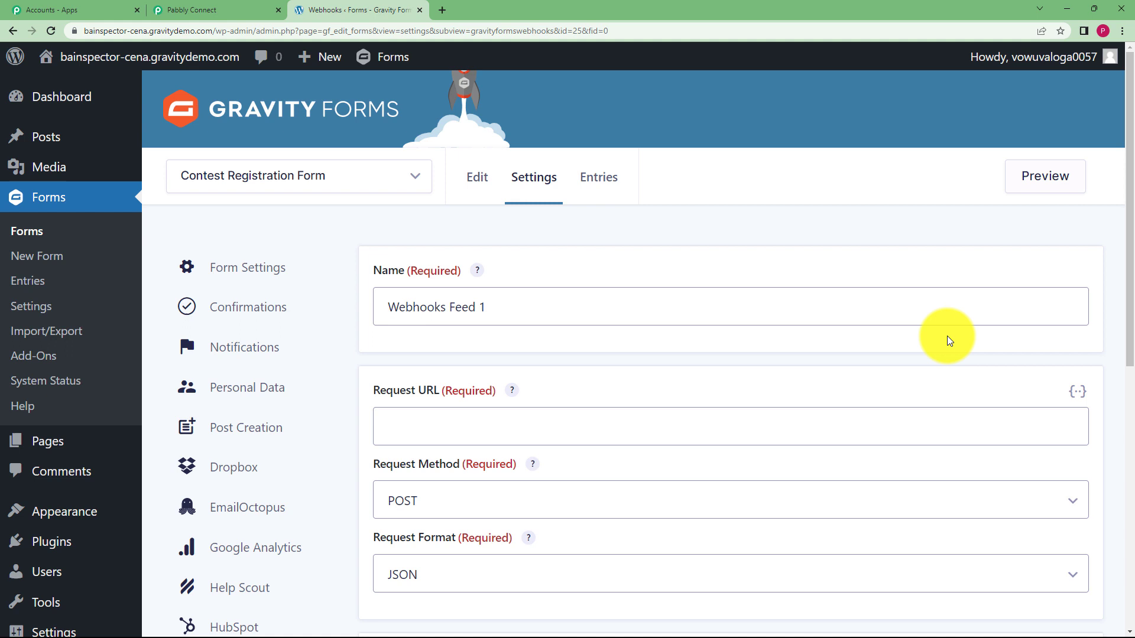
{"action": "left_click", "coordinate": [553, 294]}
{"action": "left_click_drag", "start_coordinate": [553, 294], "coordinate": [317, 279]}
{"action": "key", "text": "BackSpace"}
{"action": "type", "text": "Pabbly"}
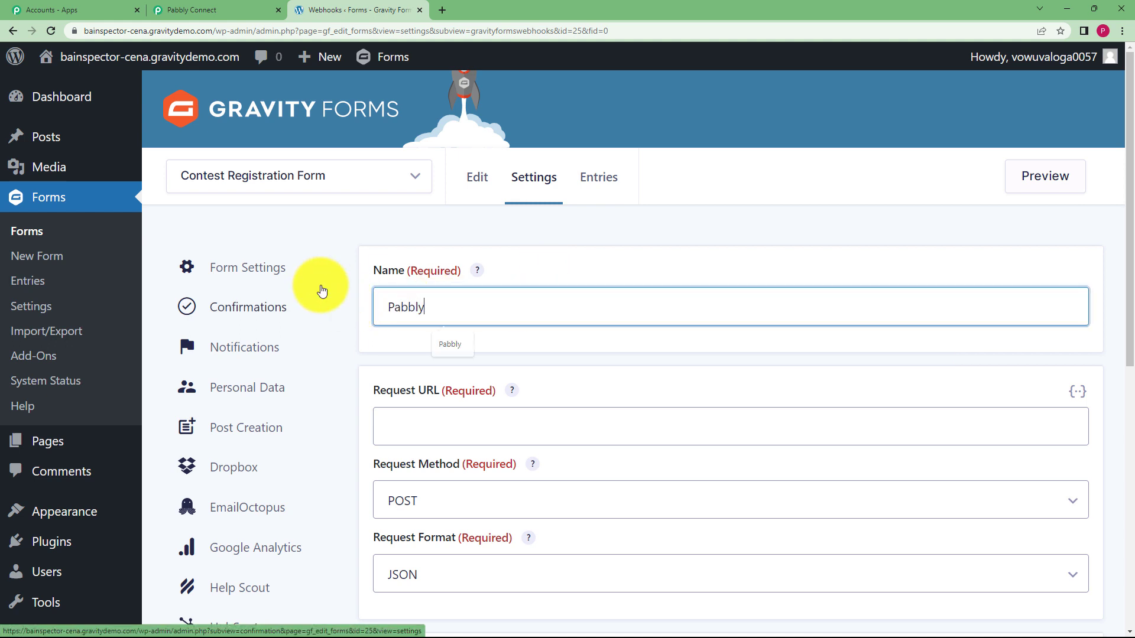
{"action": "type", "text": "Connect"}
{"action": "scroll", "coordinate": [482, 380], "scroll_direction": "down", "scroll_amount": 1}
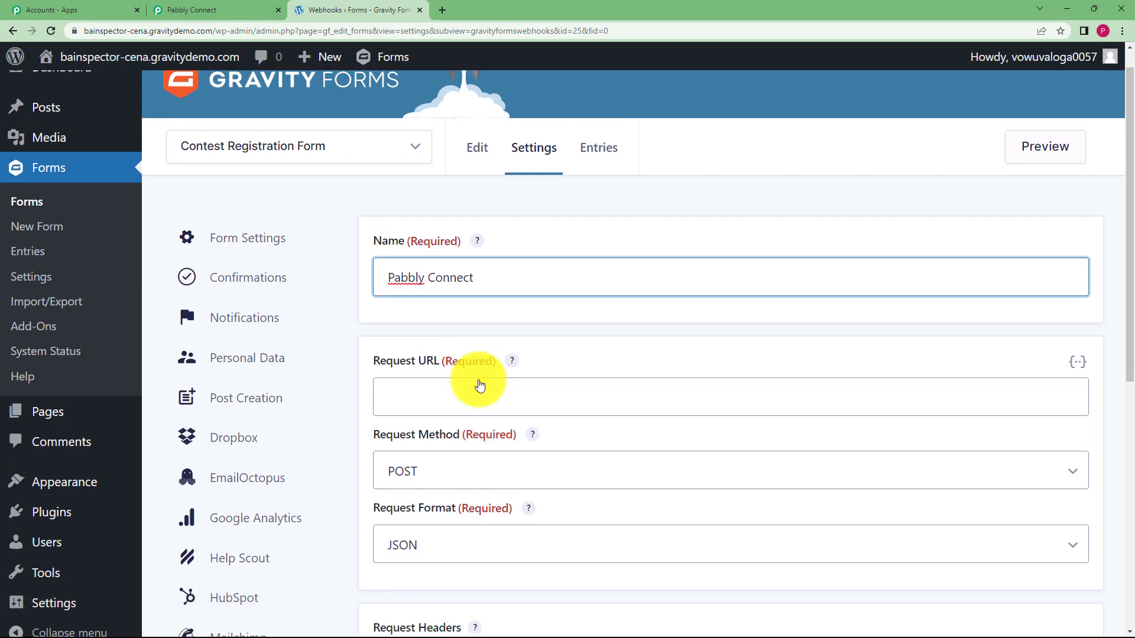
Step: Paste Pabbly's copied webhook URL into the feed's Request URL and save the settings
{"action": "left_click", "coordinate": [213, 10]}
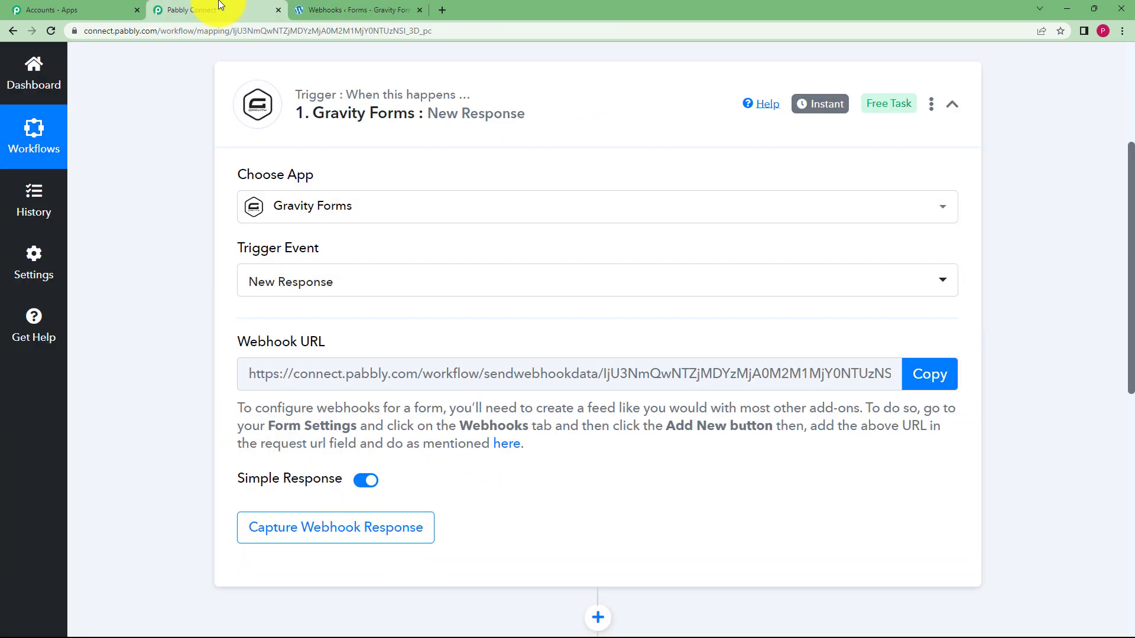
{"action": "left_click", "coordinate": [931, 390]}
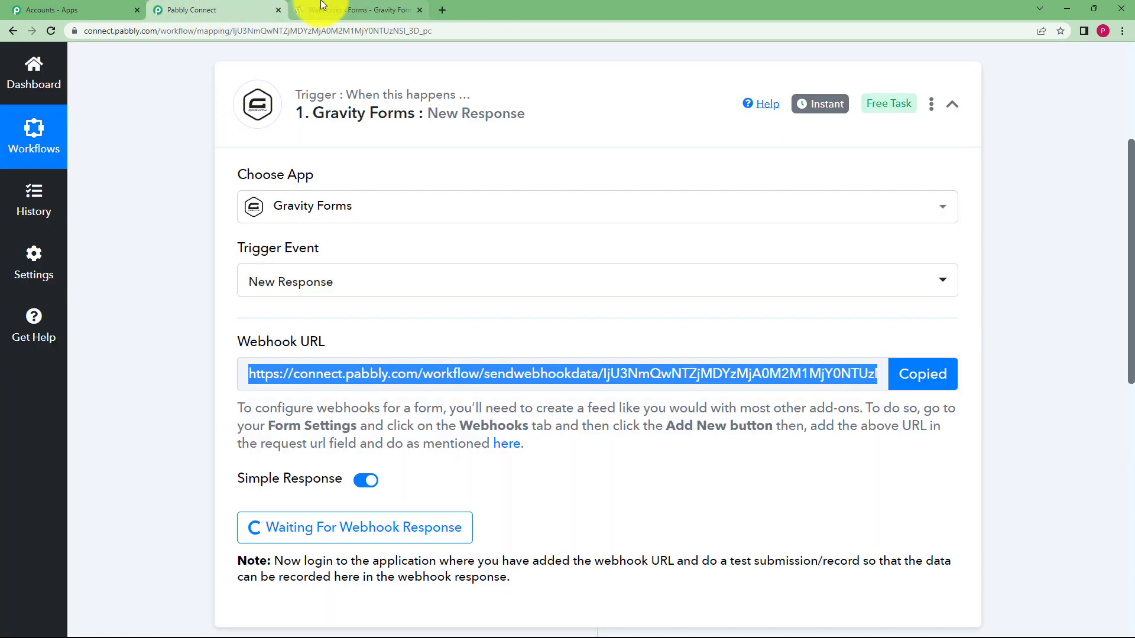
{"action": "left_click", "coordinate": [333, 10]}
{"action": "left_click", "coordinate": [438, 366]}
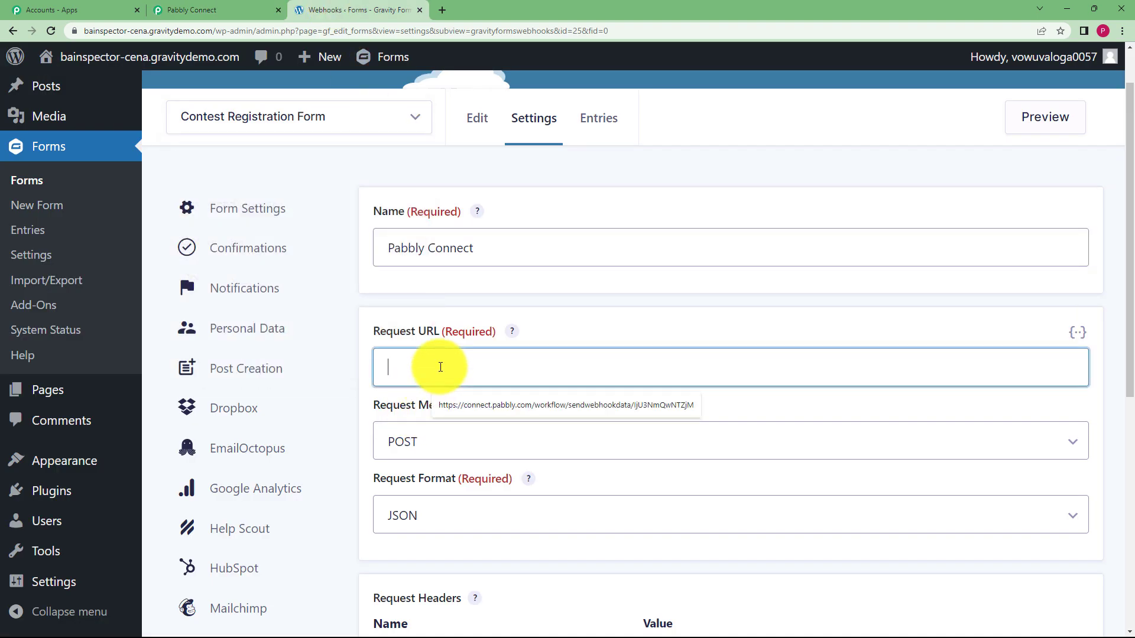
{"action": "key", "text": "ctrl+v"}
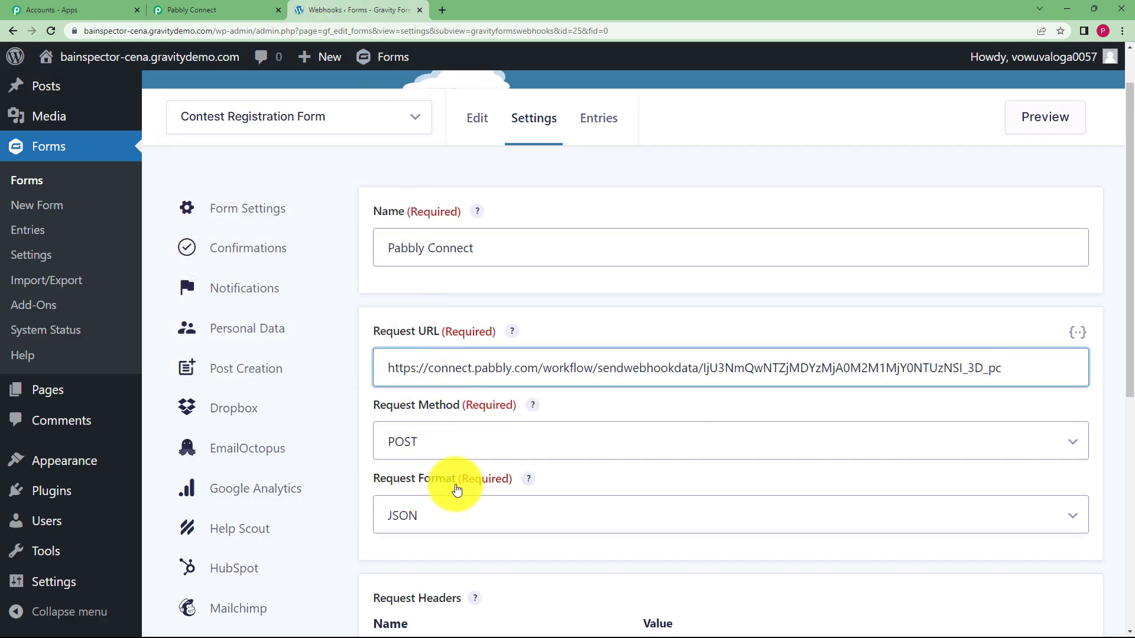
{"action": "scroll", "coordinate": [357, 444], "scroll_direction": "down", "scroll_amount": 1}
{"action": "scroll", "coordinate": [357, 441], "scroll_direction": "down", "scroll_amount": 1}
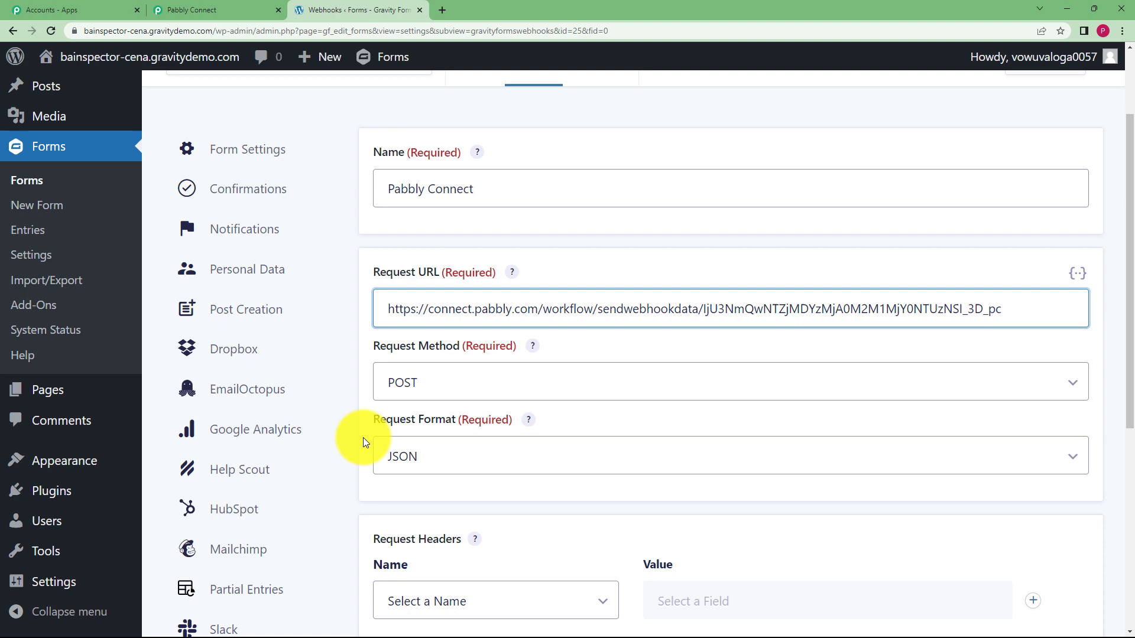
{"action": "scroll", "coordinate": [362, 437], "scroll_direction": "down", "scroll_amount": 3}
{"action": "scroll", "coordinate": [373, 414], "scroll_direction": "down", "scroll_amount": 2}
{"action": "left_click", "coordinate": [424, 539]}
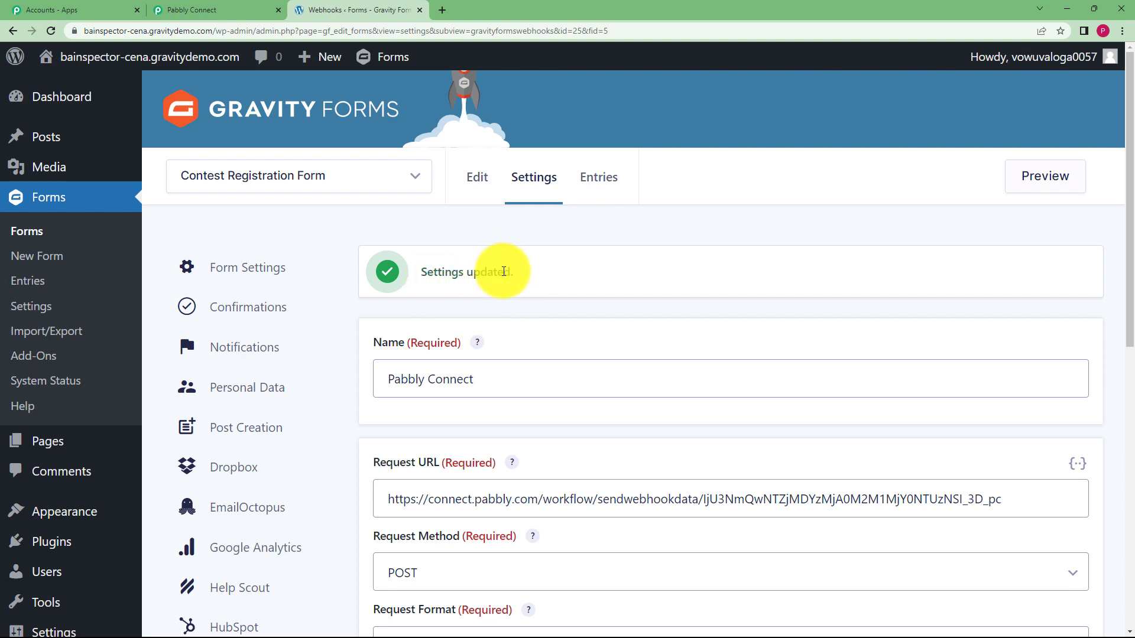
Step: Return to the Pabbly Connect workflow to await the webhook response
{"action": "left_click", "coordinate": [182, 176]}
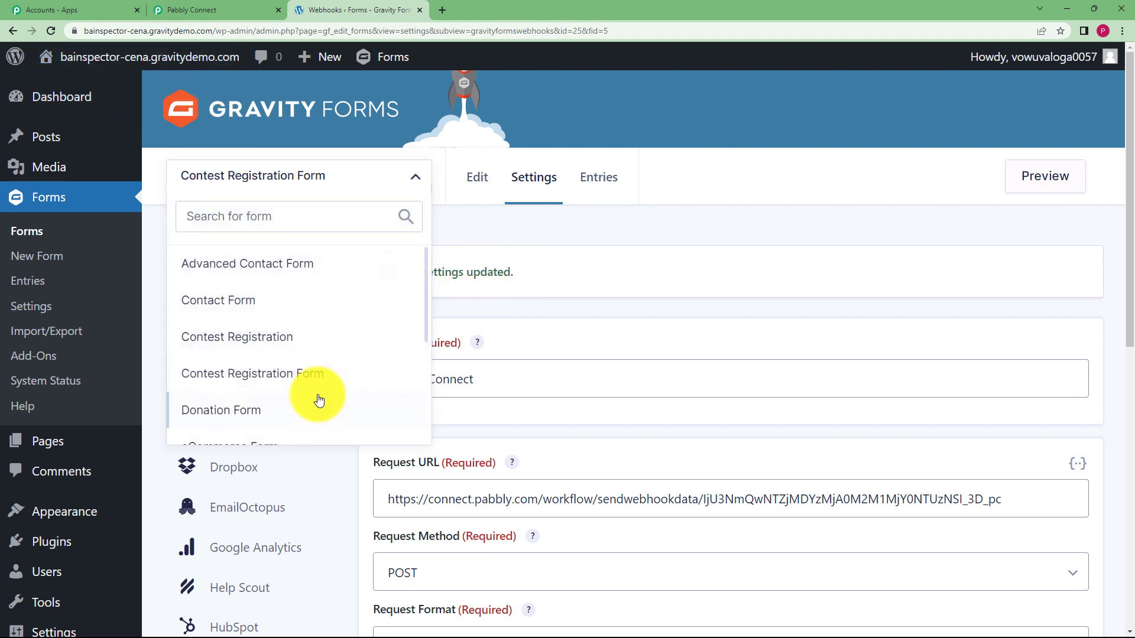
{"action": "left_click", "coordinate": [526, 270]}
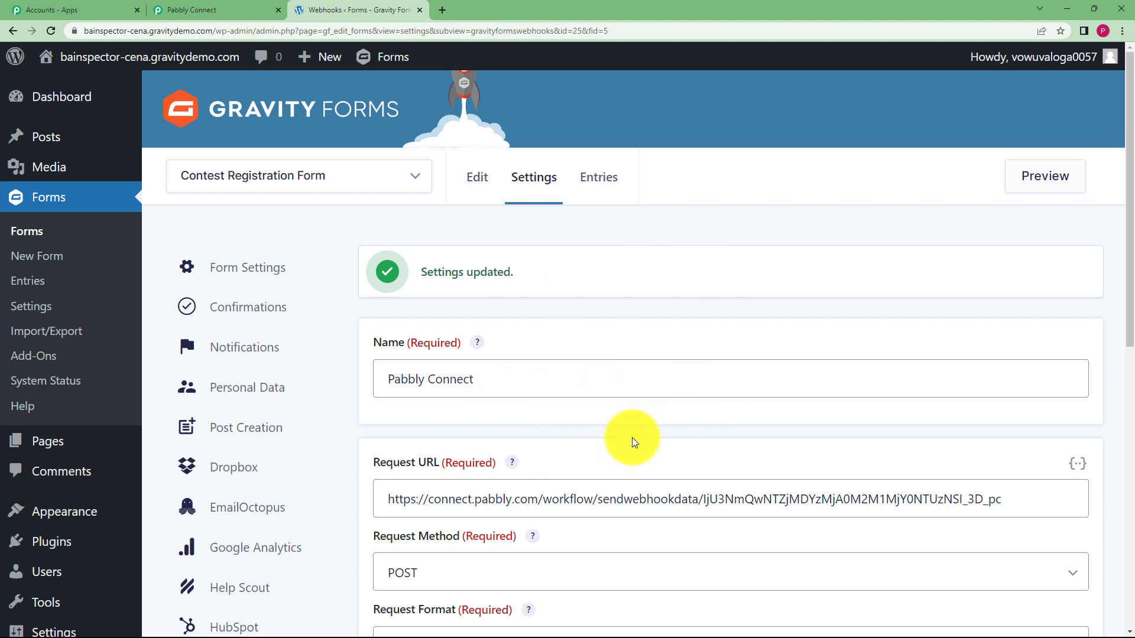
{"action": "left_click", "coordinate": [237, 7]}
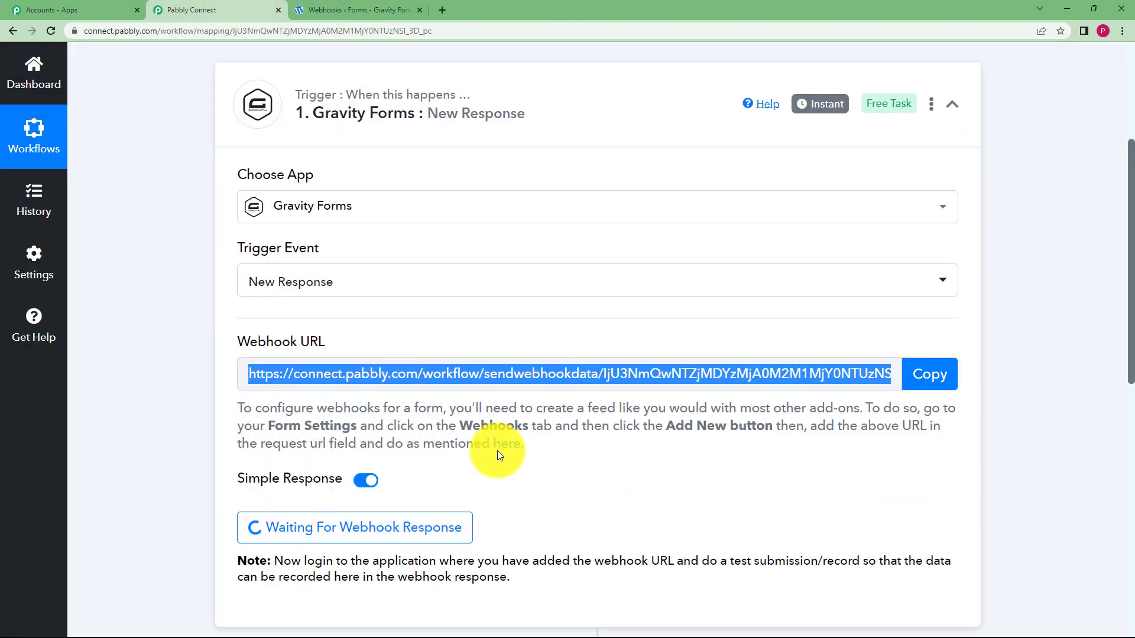
{"action": "left_click", "coordinate": [803, 477]}
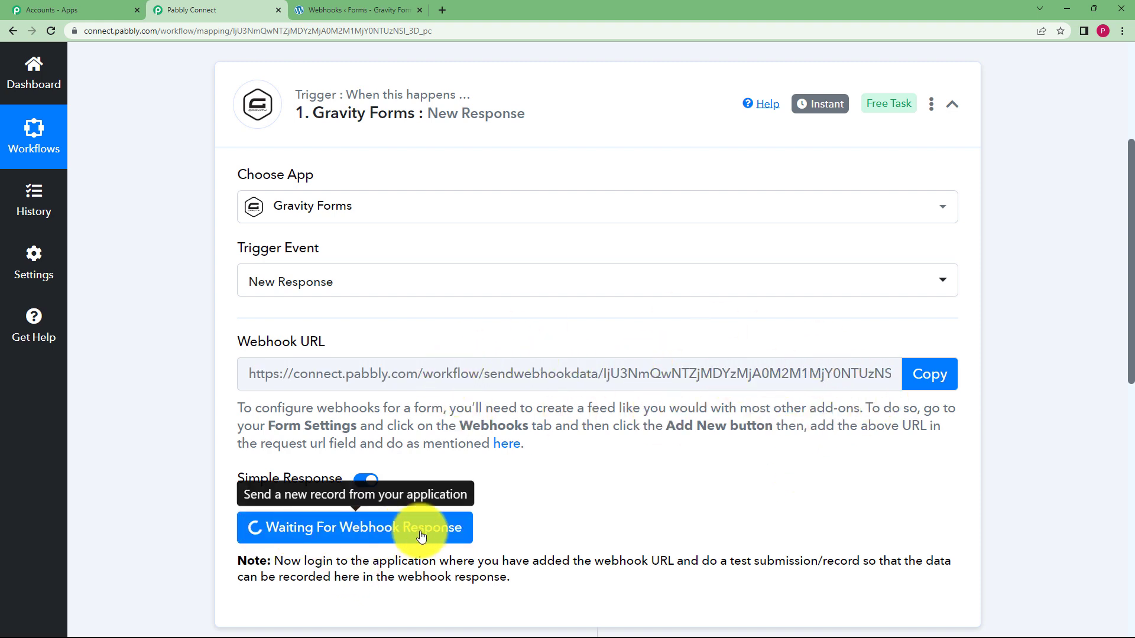
Step: Open a live preview of the Contest Registration Form
{"action": "left_click", "coordinate": [359, 9]}
{"action": "left_click", "coordinate": [512, 281]}
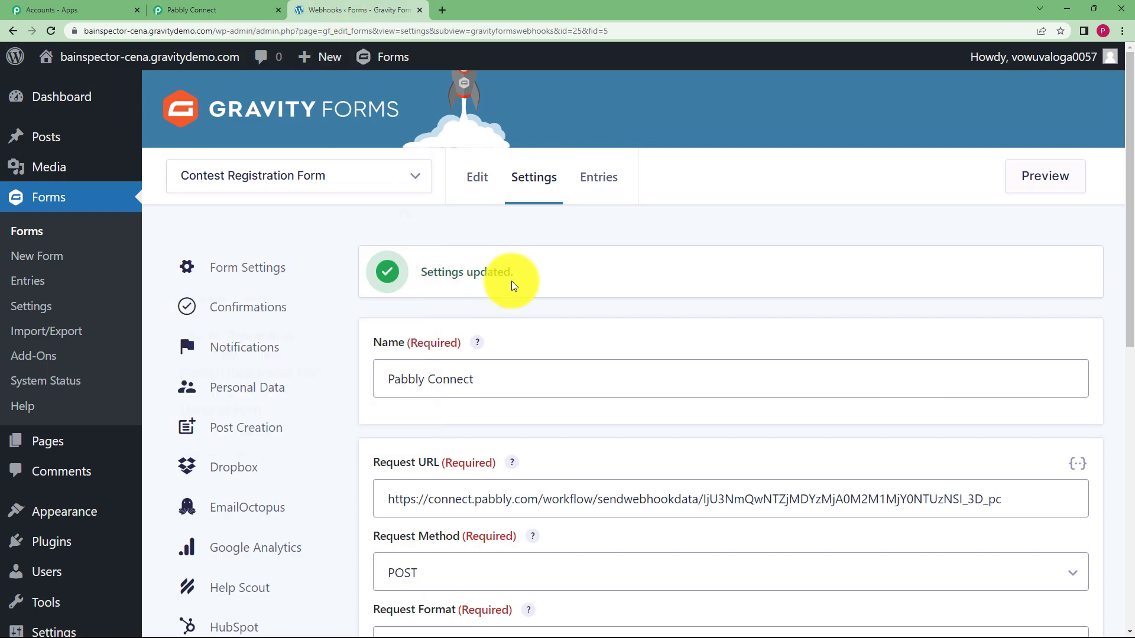
{"action": "left_click", "coordinate": [267, 346]}
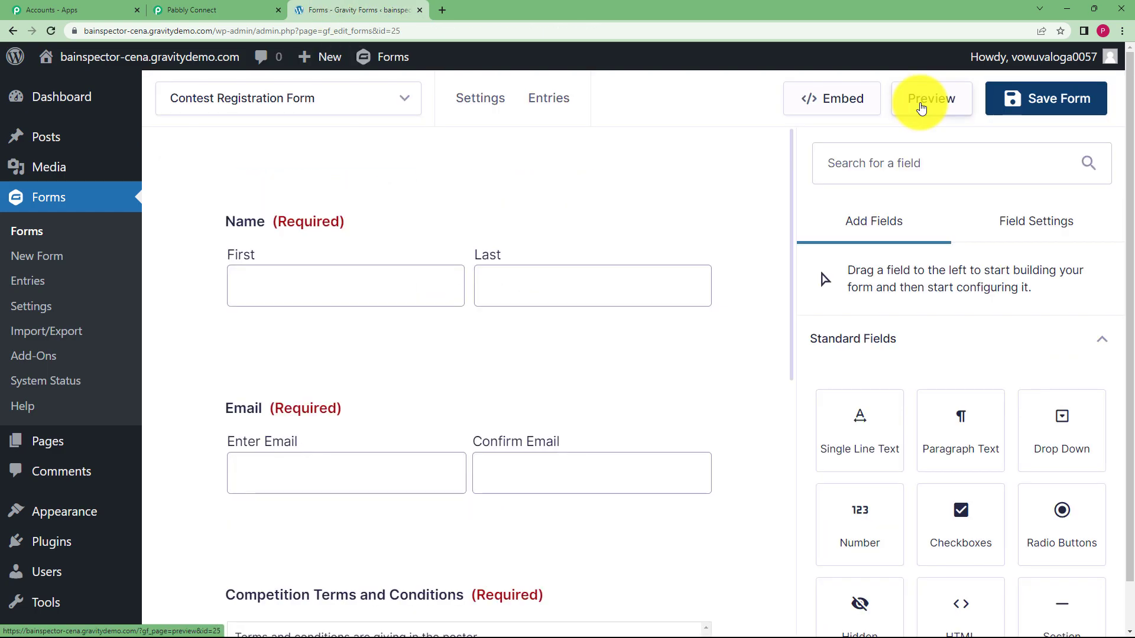
{"action": "left_click", "coordinate": [923, 108]}
Step: Fill in name, email and matching Confirm Email, and accept the terms
{"action": "left_click", "coordinate": [223, 286]}
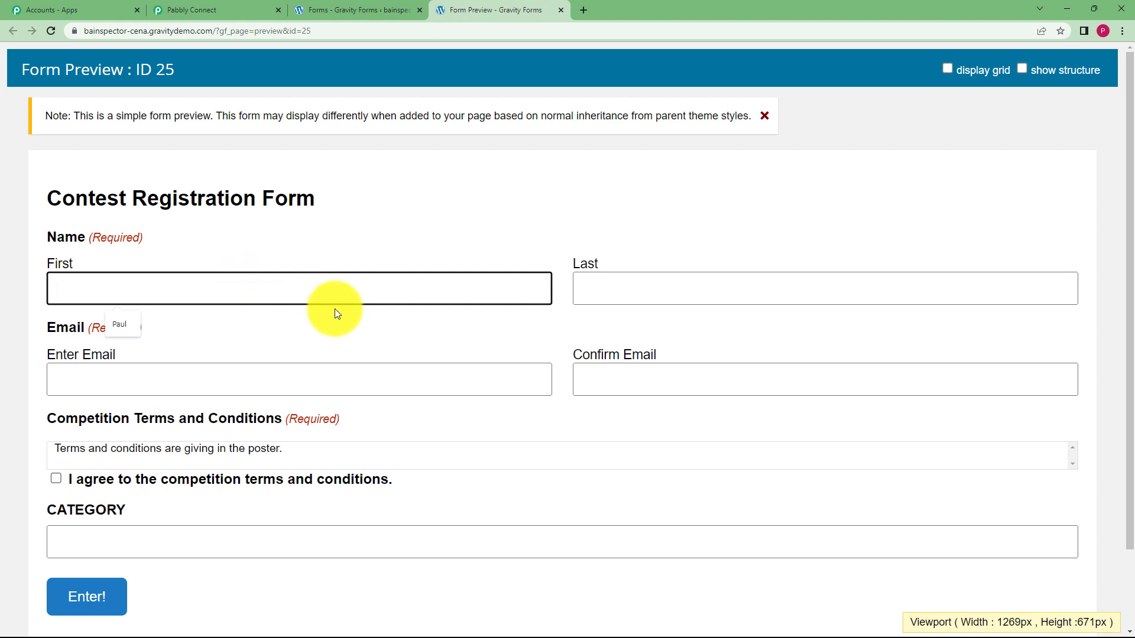
{"action": "key", "text": "Tab"}
{"action": "left_click", "coordinate": [455, 382]}
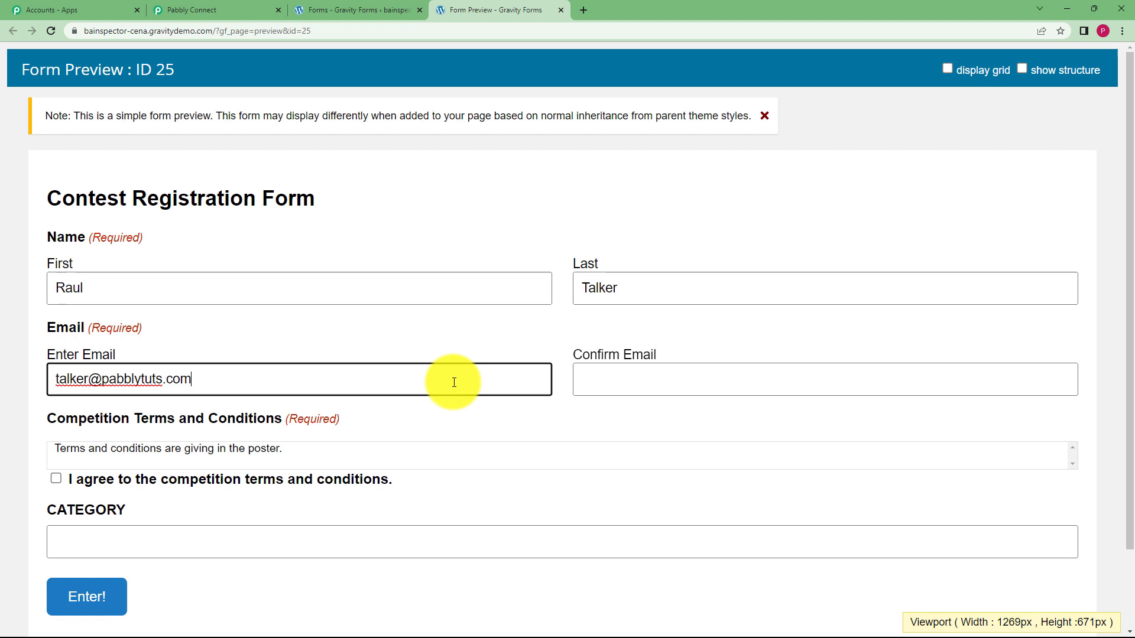
{"action": "left_click_drag", "start_coordinate": [286, 383], "coordinate": [9, 398]}
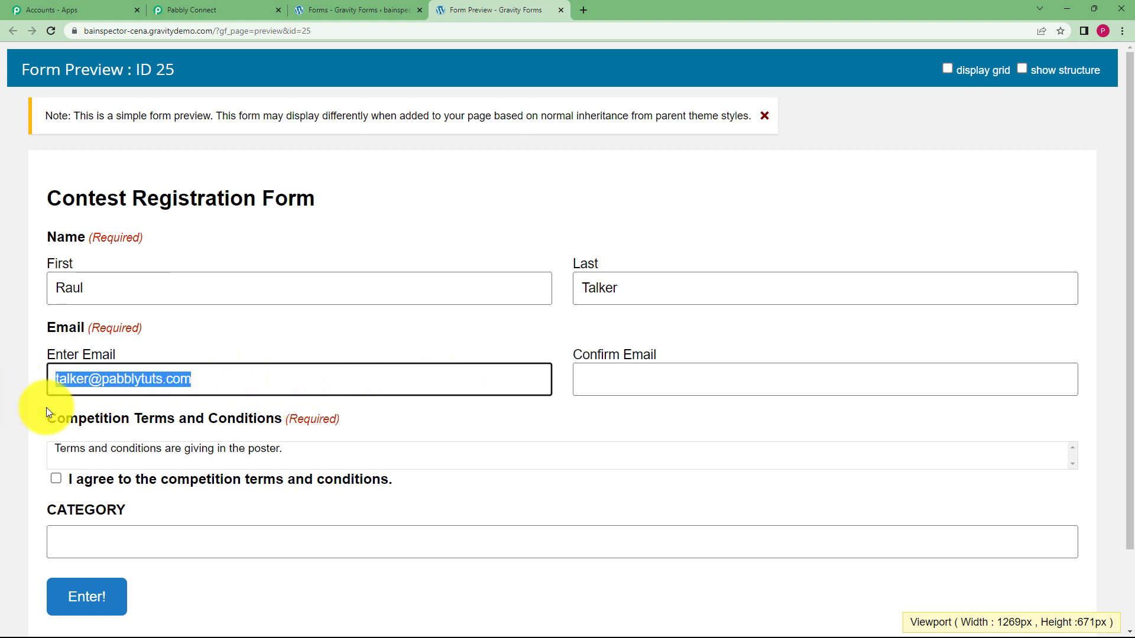
{"action": "left_click", "coordinate": [624, 378]}
{"action": "key", "text": "ctrl+v"}
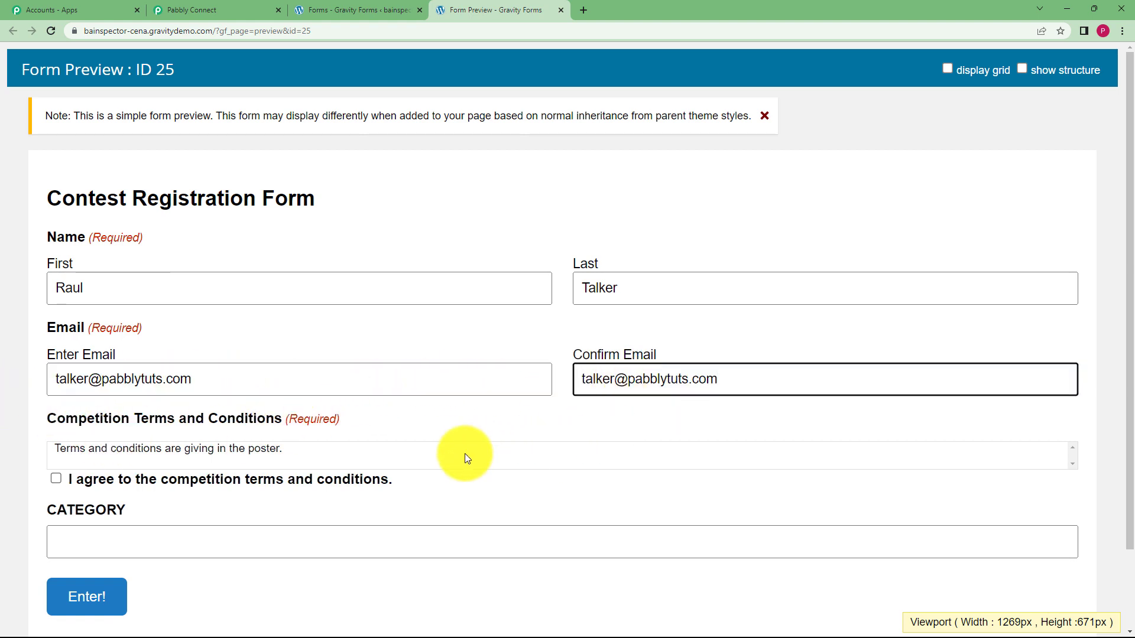
{"action": "left_click", "coordinate": [435, 460]}
{"action": "left_click", "coordinate": [56, 479]}
Step: Enter category Sonnets, submit the entry, and go back to Pabbly Connect
{"action": "left_click", "coordinate": [139, 533]}
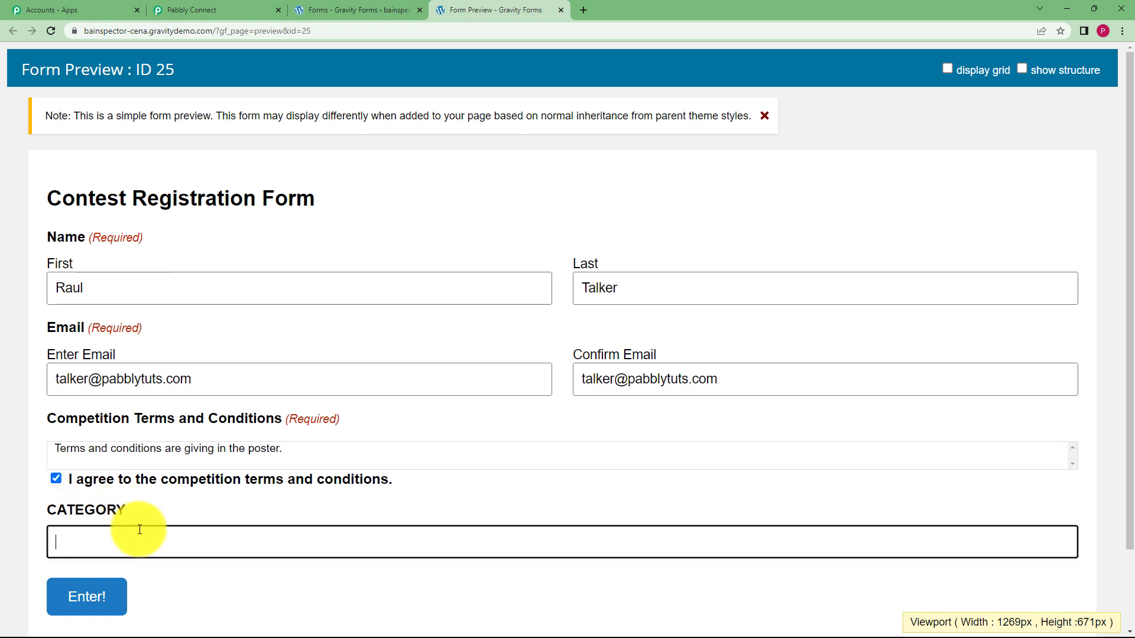
{"action": "scroll", "coordinate": [261, 278], "scroll_direction": "down", "scroll_amount": 1}
{"action": "type", "text": "Sonnets"}
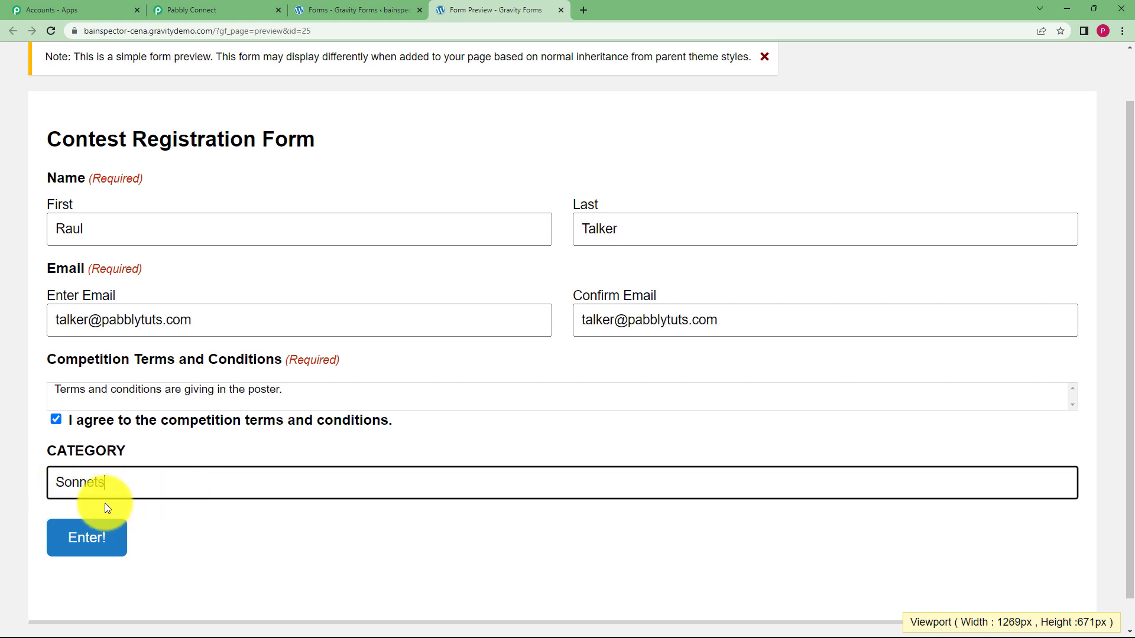
{"action": "left_click", "coordinate": [96, 542]}
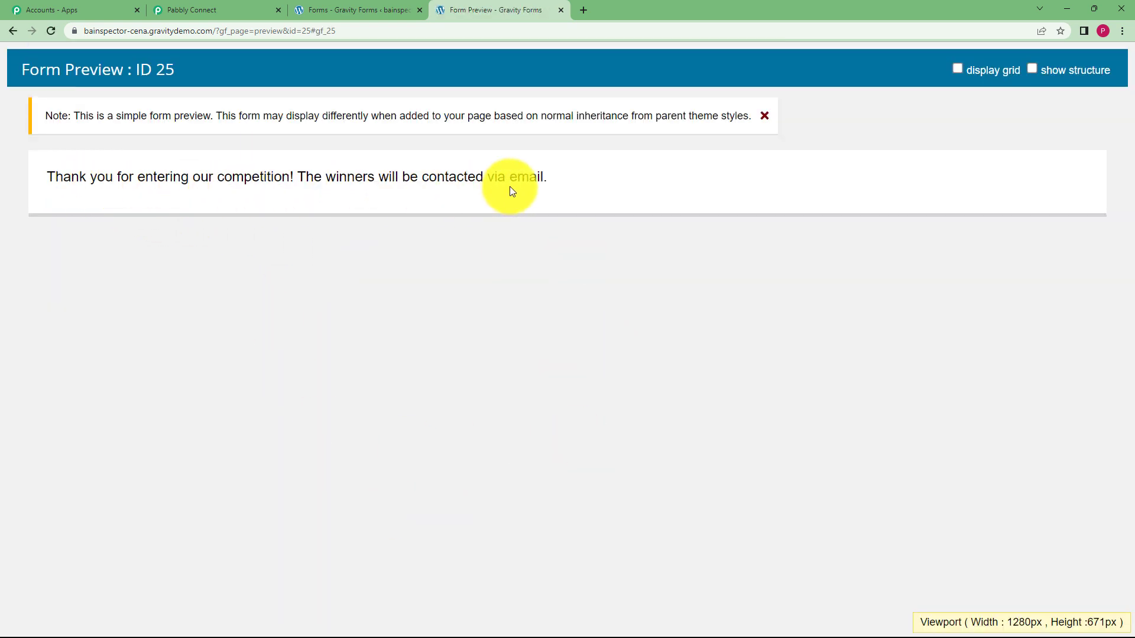
{"action": "left_click", "coordinate": [244, 6]}
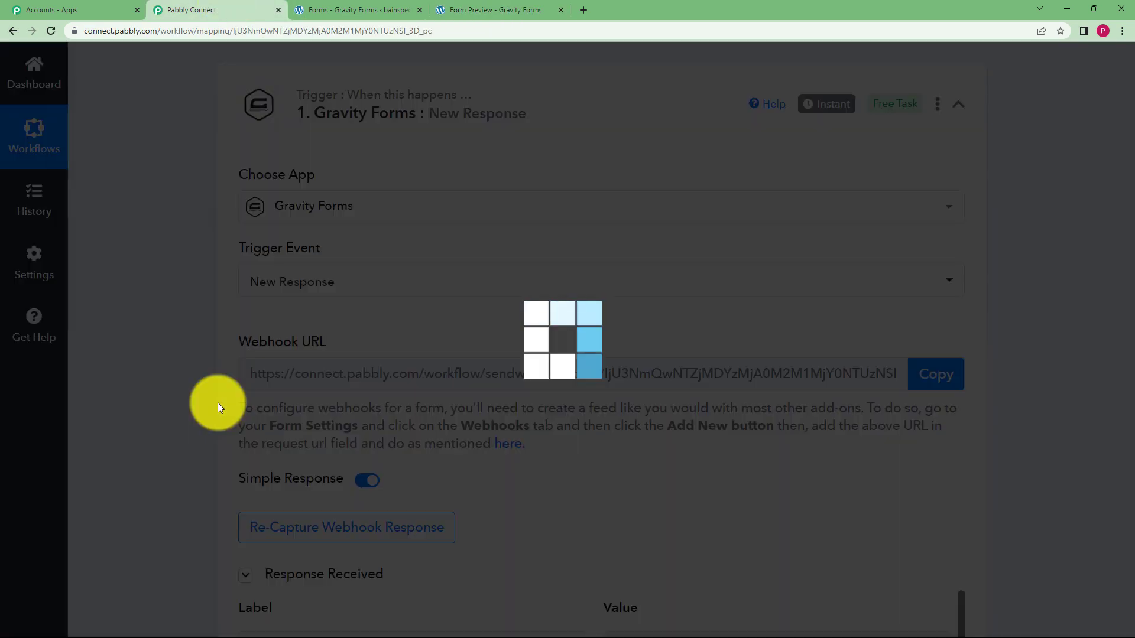
{"action": "scroll", "coordinate": [212, 405], "scroll_direction": "down", "scroll_amount": 2}
{"action": "scroll", "coordinate": [214, 402], "scroll_direction": "down", "scroll_amount": 1}
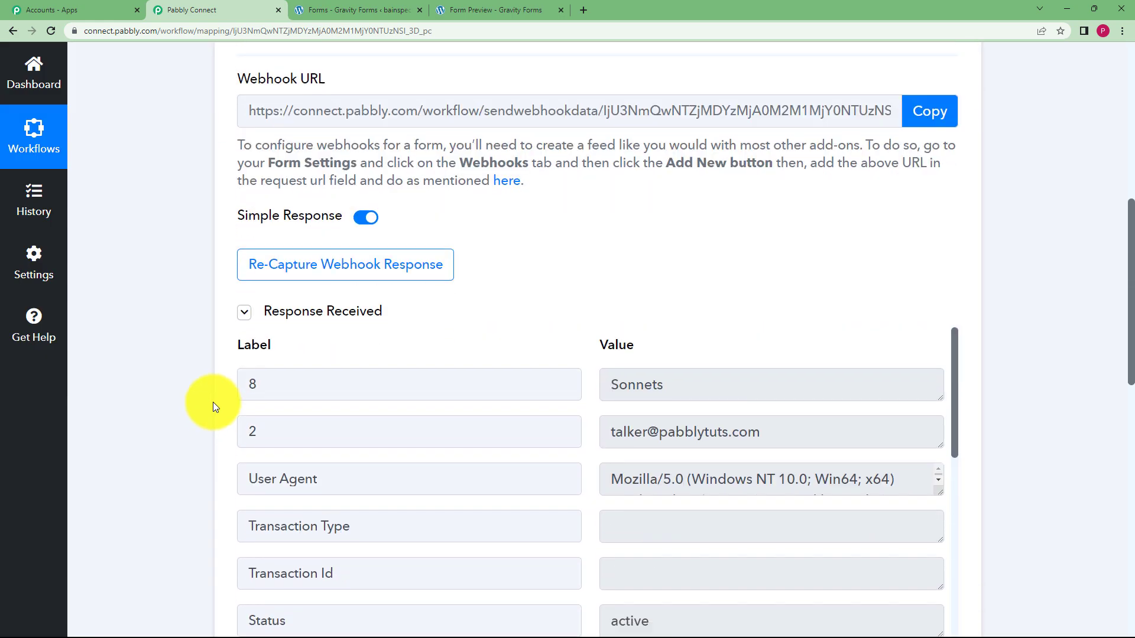
{"action": "scroll", "coordinate": [213, 402], "scroll_direction": "down", "scroll_amount": 1}
{"action": "left_click", "coordinate": [652, 294]}
{"action": "left_click", "coordinate": [621, 341]}
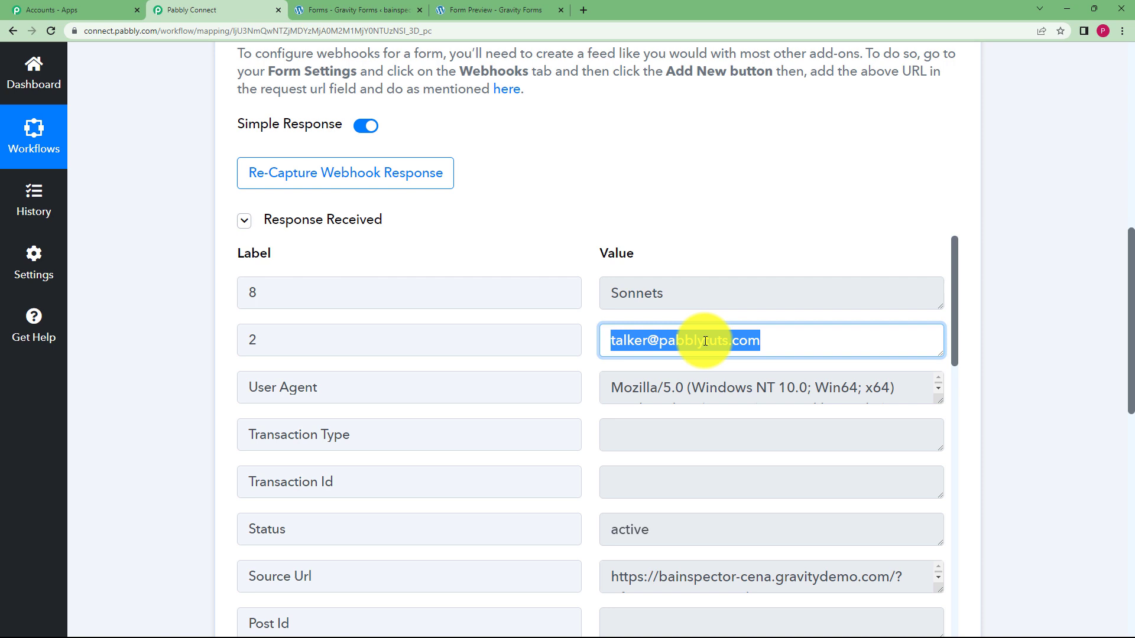
{"action": "scroll", "coordinate": [689, 407], "scroll_direction": "down", "scroll_amount": 5}
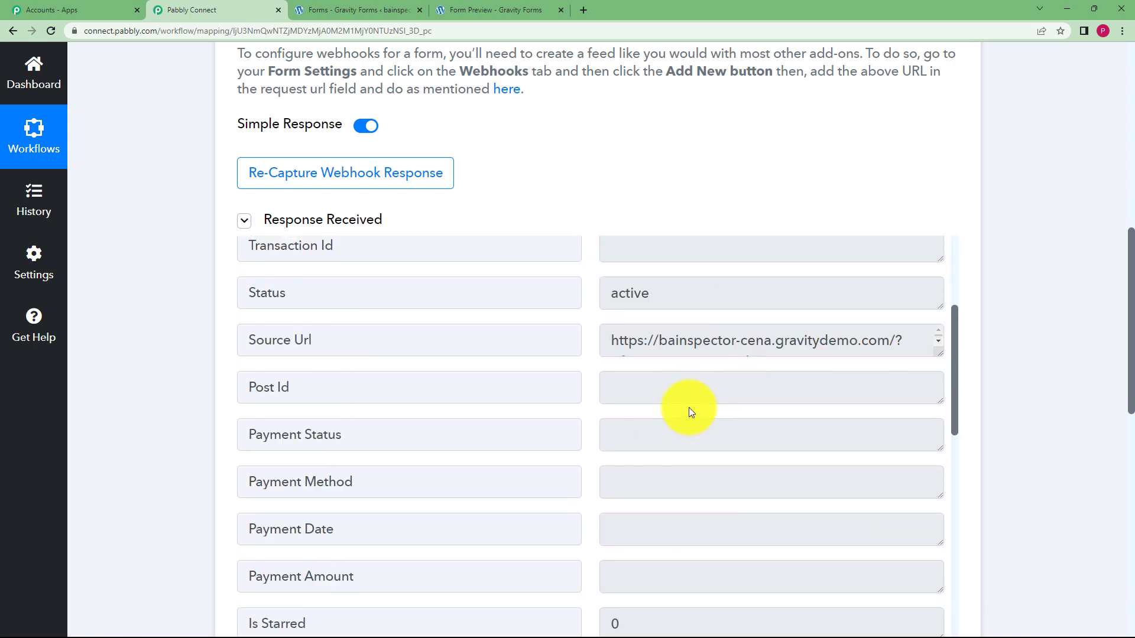
{"action": "scroll", "coordinate": [690, 407], "scroll_direction": "down", "scroll_amount": 5}
{"action": "scroll", "coordinate": [688, 408], "scroll_direction": "down", "scroll_amount": 5}
{"action": "scroll", "coordinate": [688, 410], "scroll_direction": "down", "scroll_amount": 3}
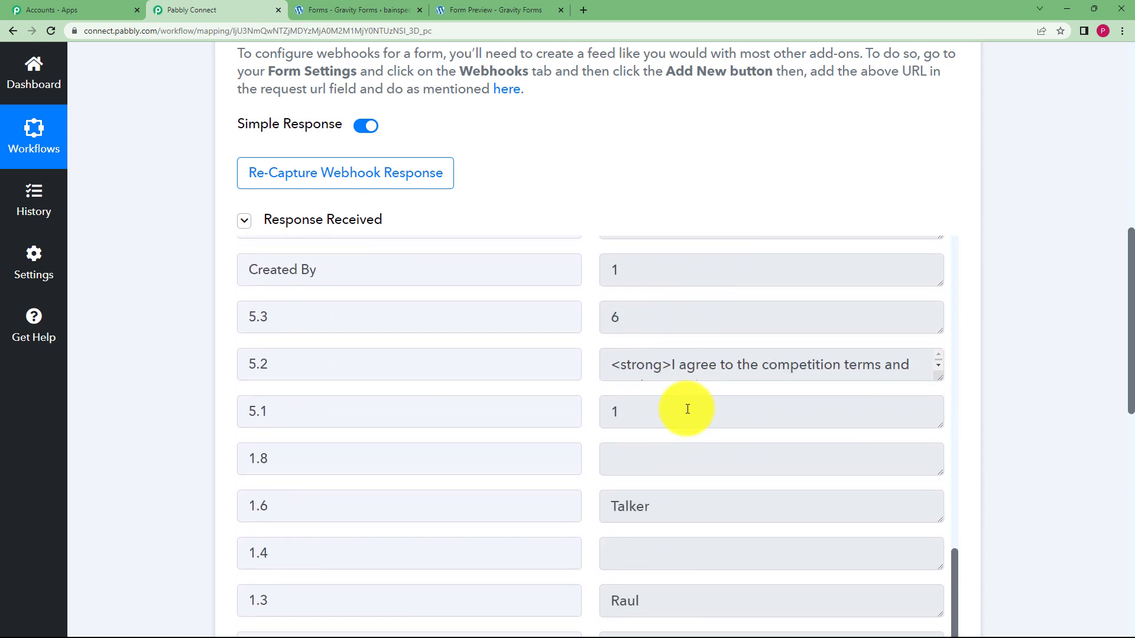
{"action": "double_click", "coordinate": [656, 513]}
{"action": "double_click", "coordinate": [663, 605]}
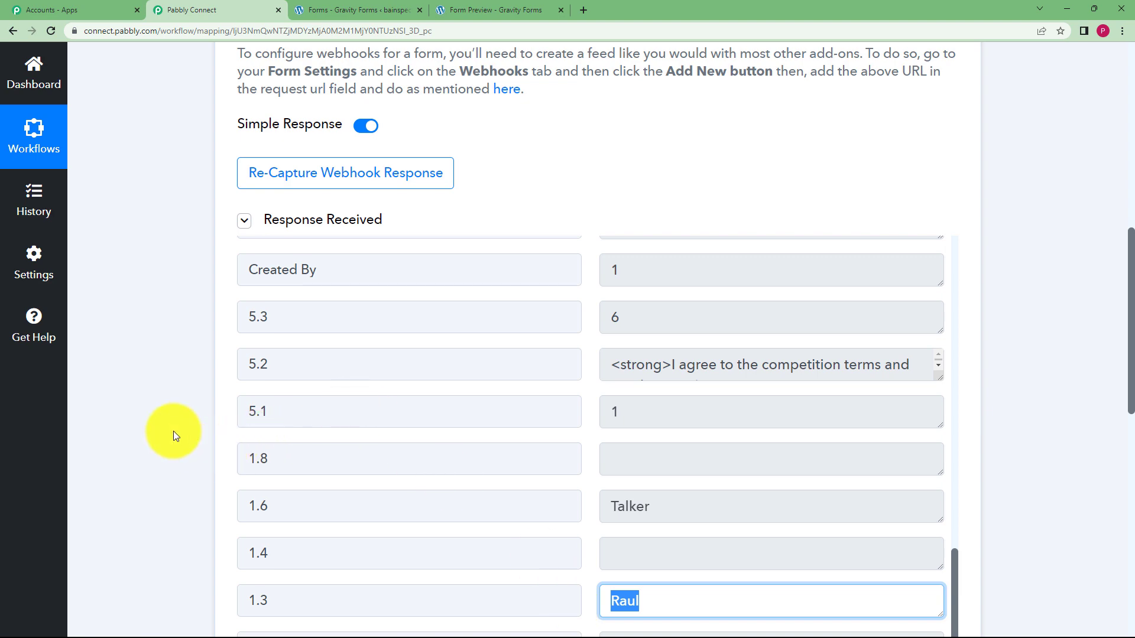
{"action": "scroll", "coordinate": [173, 431], "scroll_direction": "down", "scroll_amount": 2}
{"action": "scroll", "coordinate": [202, 355], "scroll_direction": "up", "scroll_amount": 3}
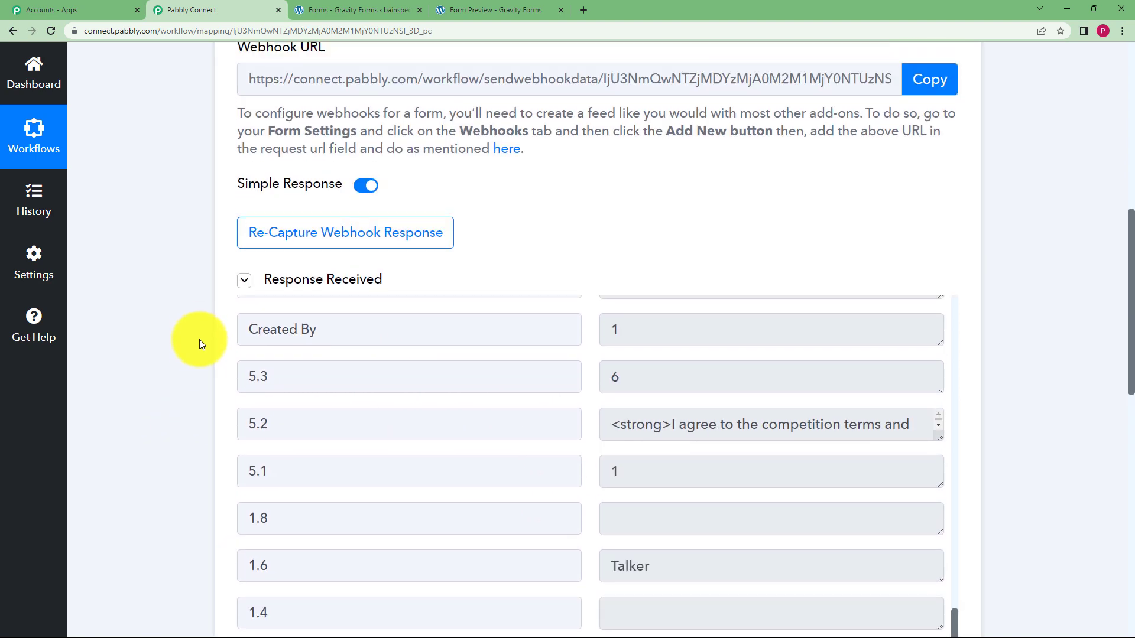
{"action": "scroll", "coordinate": [204, 350], "scroll_direction": "up", "scroll_amount": 3}
{"action": "scroll", "coordinate": [208, 352], "scroll_direction": "up", "scroll_amount": 3}
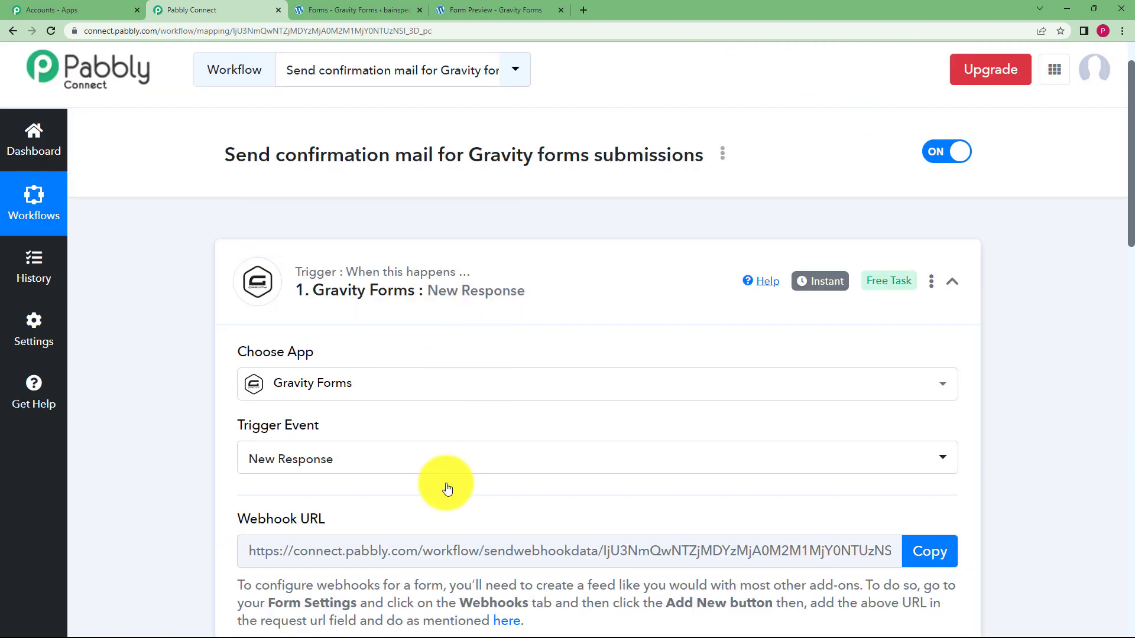
{"action": "scroll", "coordinate": [216, 456], "scroll_direction": "down", "scroll_amount": 1}
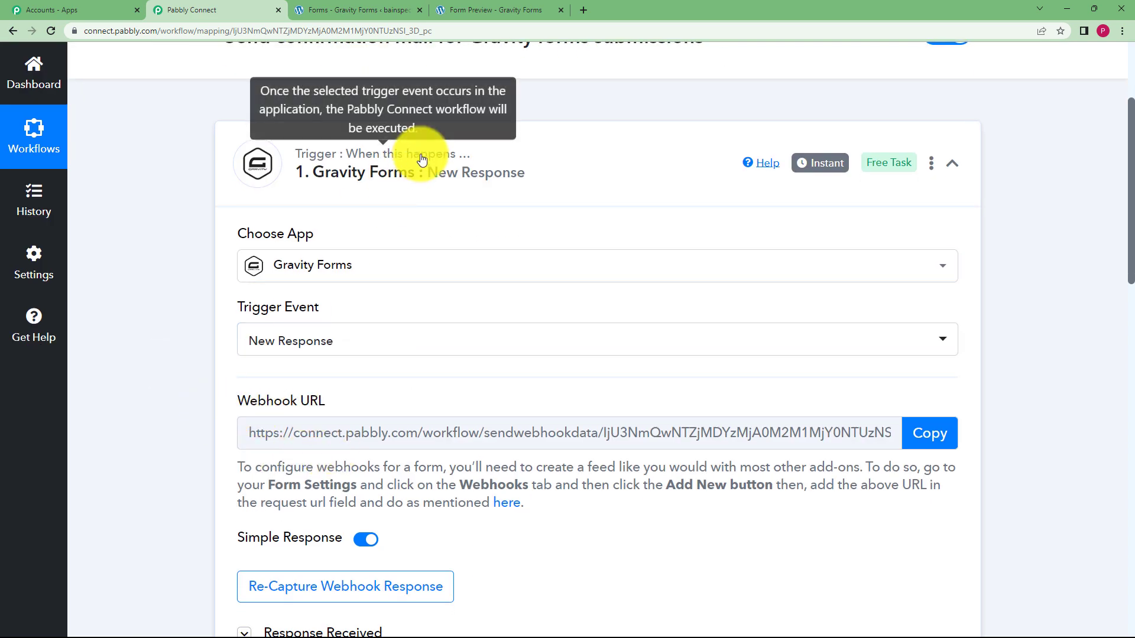
{"action": "scroll", "coordinate": [174, 397], "scroll_direction": "down", "scroll_amount": 4}
{"action": "scroll", "coordinate": [819, 438], "scroll_direction": "up", "scroll_amount": 3}
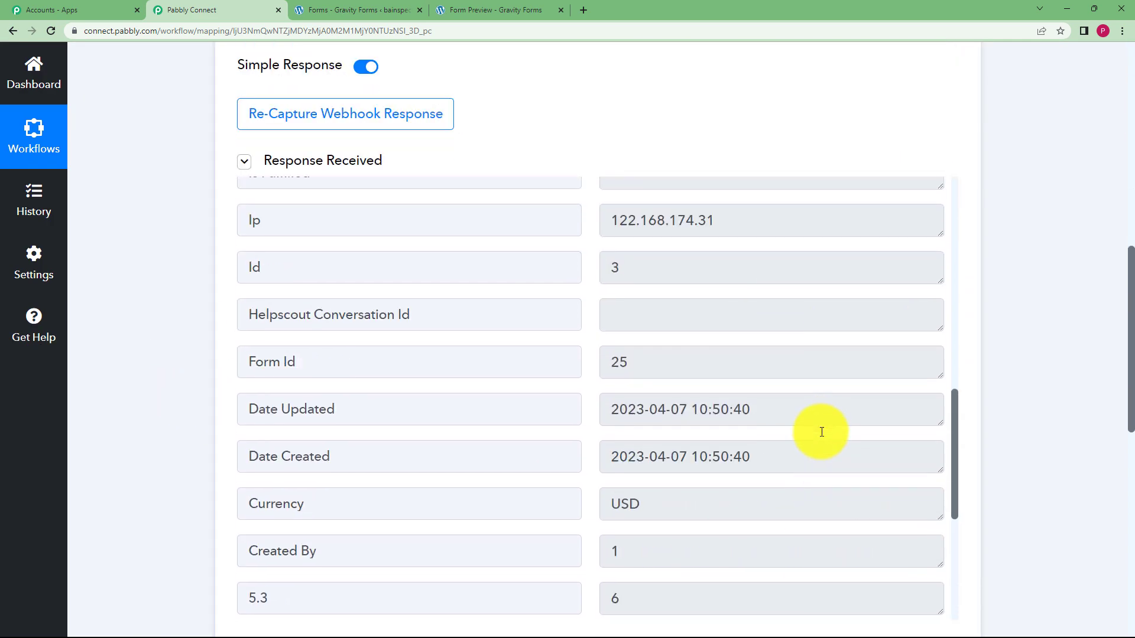
{"action": "scroll", "coordinate": [811, 432], "scroll_direction": "up", "scroll_amount": 4}
{"action": "scroll", "coordinate": [810, 436], "scroll_direction": "up", "scroll_amount": 3}
{"action": "scroll", "coordinate": [793, 418], "scroll_direction": "up", "scroll_amount": 2}
{"action": "scroll", "coordinate": [795, 515], "scroll_direction": "up", "scroll_amount": 3}
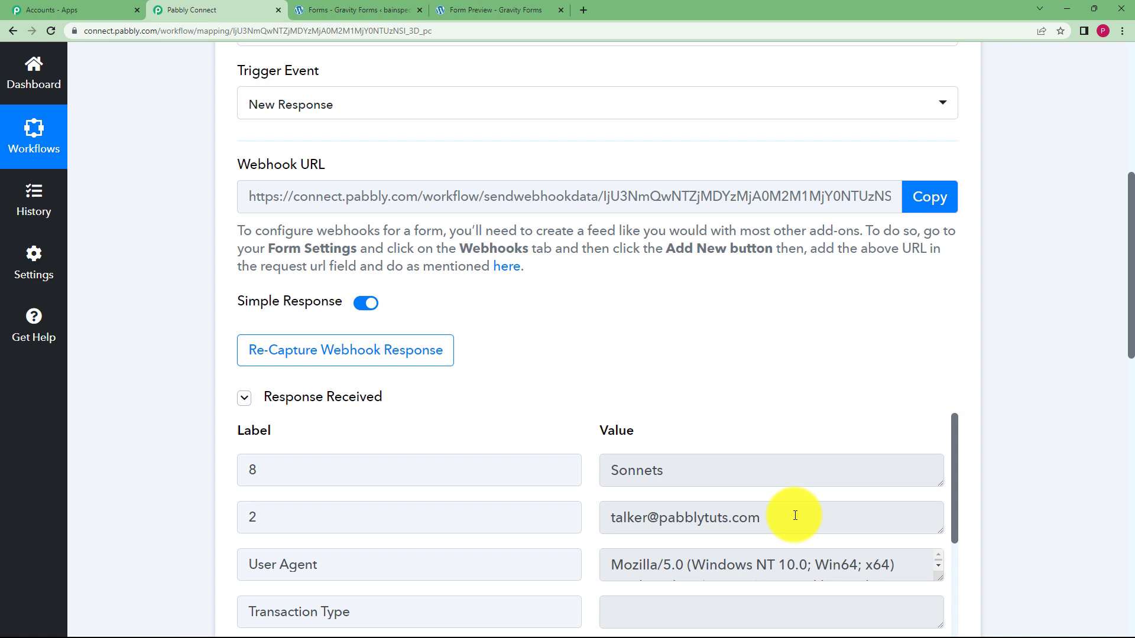
{"action": "left_click_drag", "start_coordinate": [795, 515], "coordinate": [549, 541]}
{"action": "left_click", "coordinate": [603, 382]}
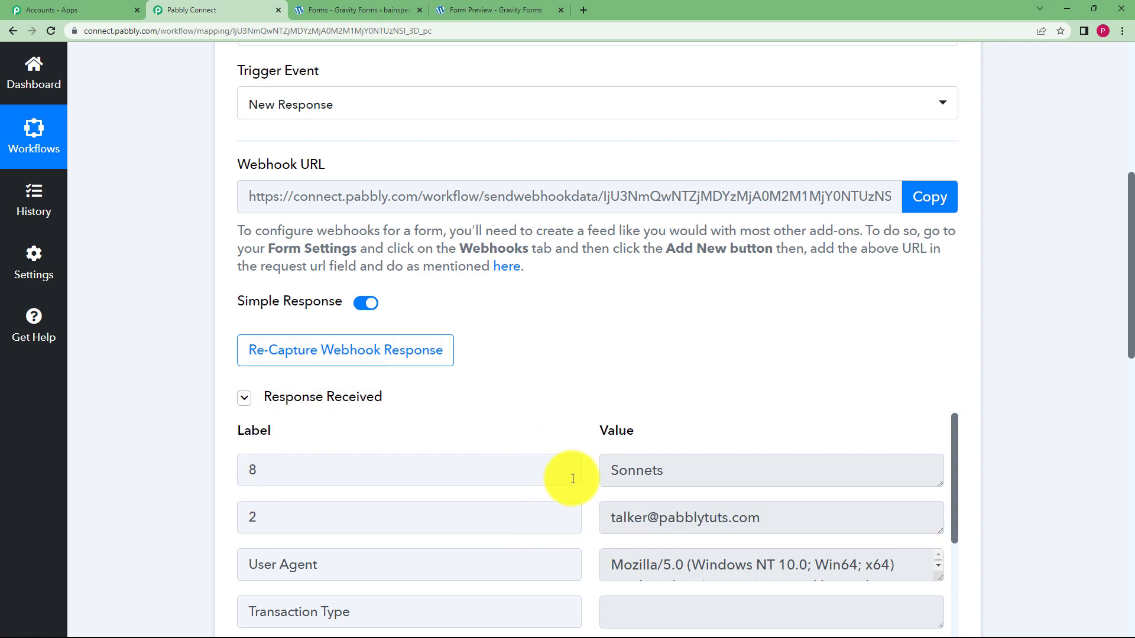
{"action": "scroll", "coordinate": [592, 487], "scroll_direction": "up", "scroll_amount": 3}
{"action": "scroll", "coordinate": [598, 484], "scroll_direction": "up", "scroll_amount": 2}
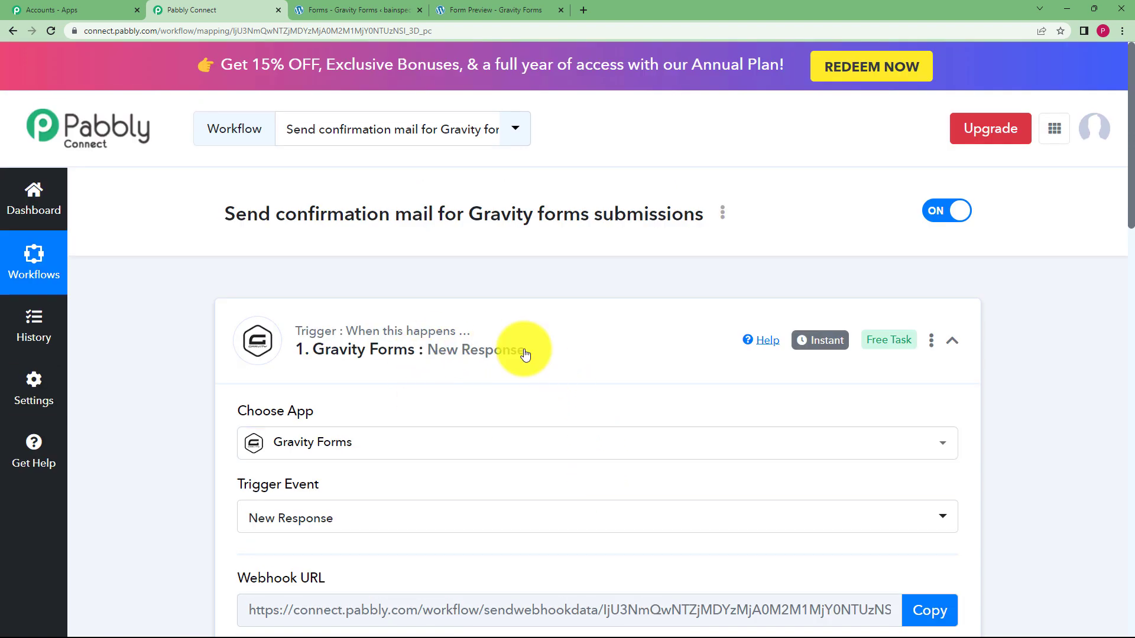
Step: Collapse the trigger, set the action to Gmail's Send Email event, and start connecting Gmail
{"action": "left_click", "coordinate": [487, 350]}
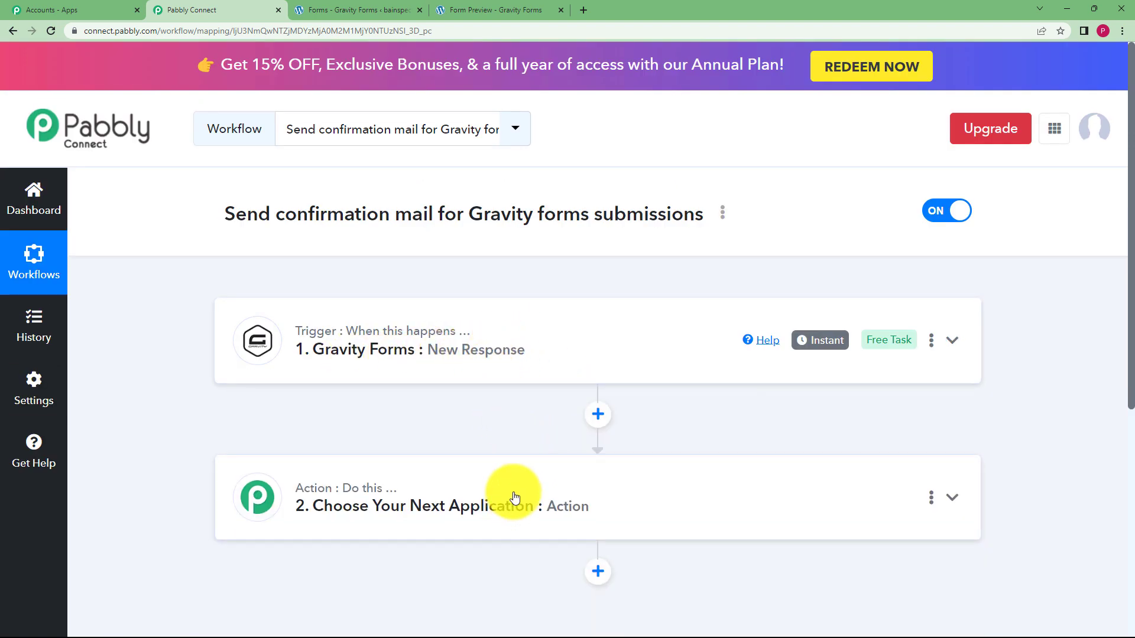
{"action": "left_click", "coordinate": [518, 496]}
{"action": "scroll", "coordinate": [519, 444], "scroll_direction": "down", "scroll_amount": 2}
{"action": "type", "text": "G"}
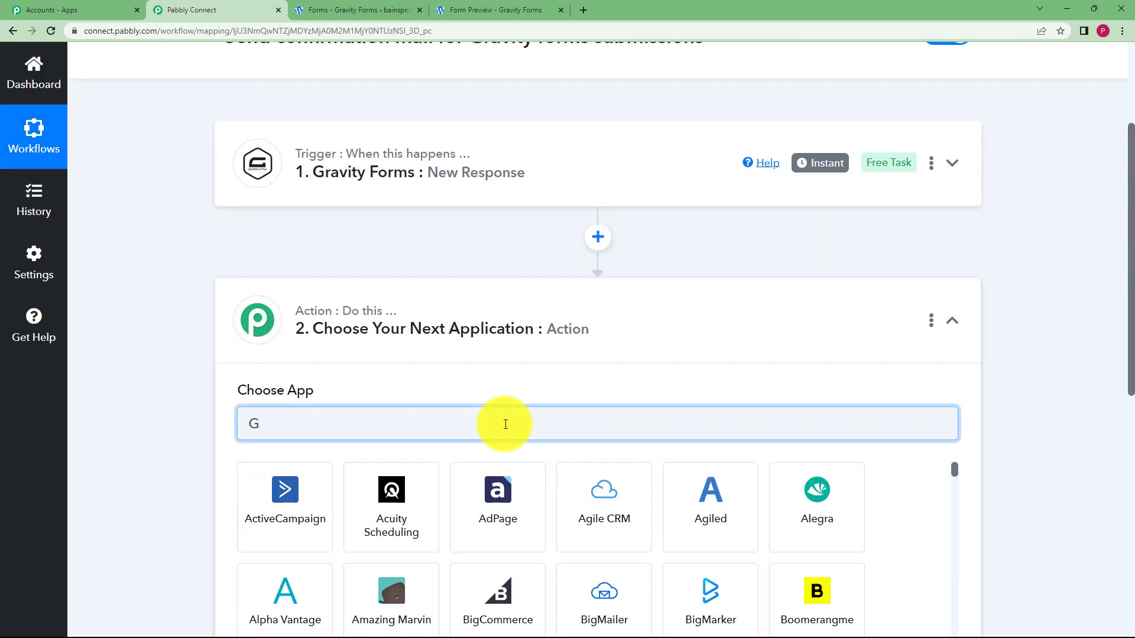
{"action": "type", "text": "mail"}
{"action": "left_click", "coordinate": [385, 503]}
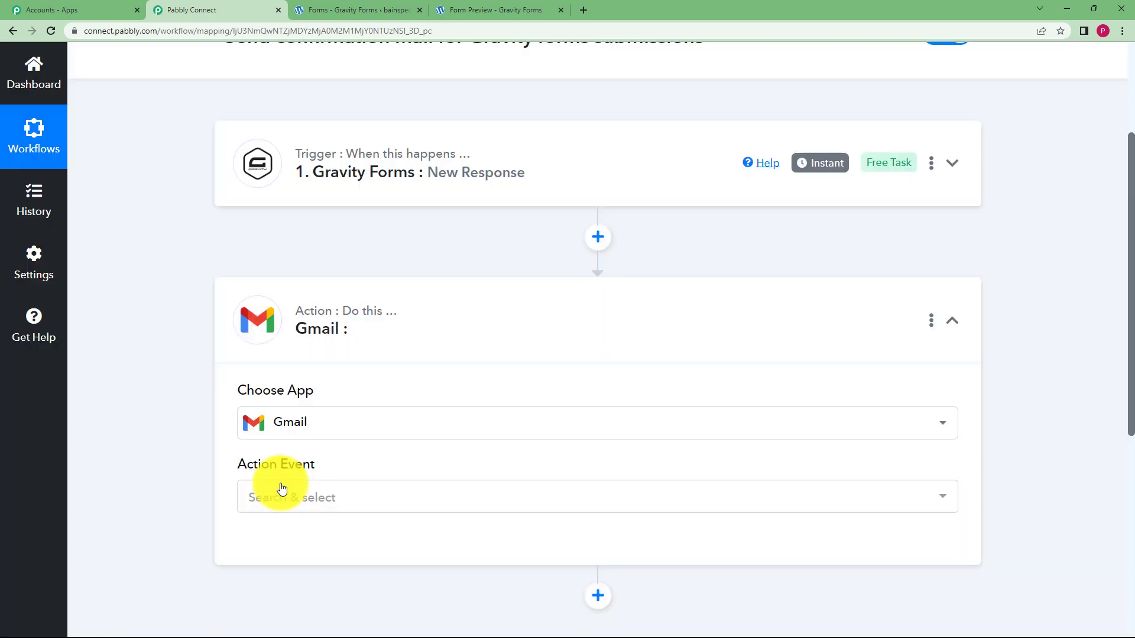
{"action": "left_click", "coordinate": [281, 489]}
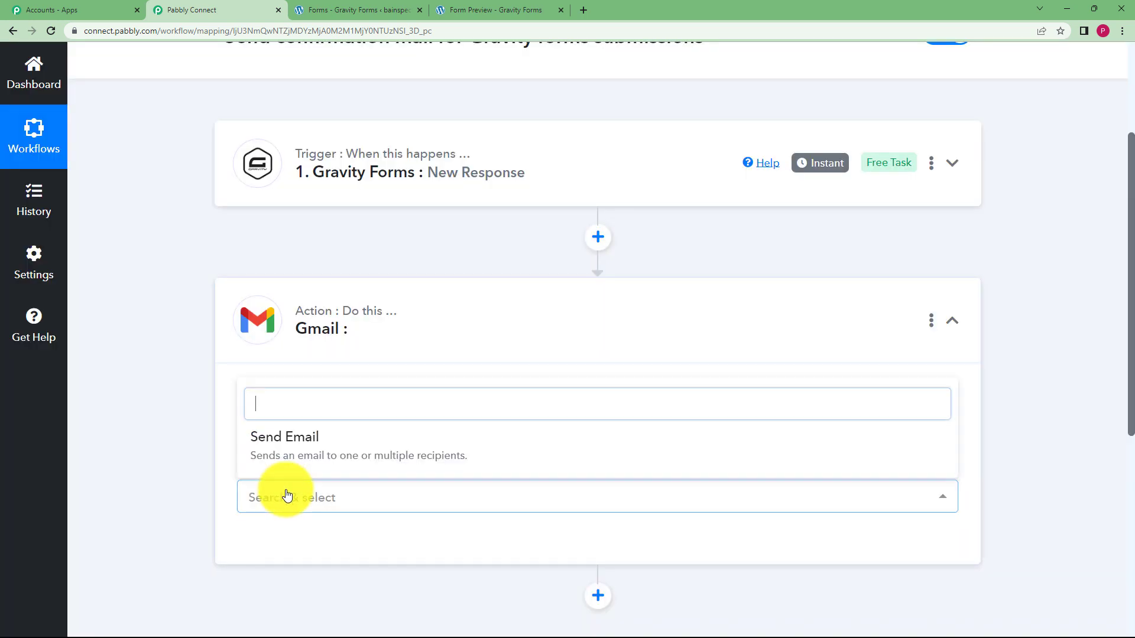
{"action": "left_click", "coordinate": [329, 456]}
{"action": "scroll", "coordinate": [188, 438], "scroll_direction": "down", "scroll_amount": 3}
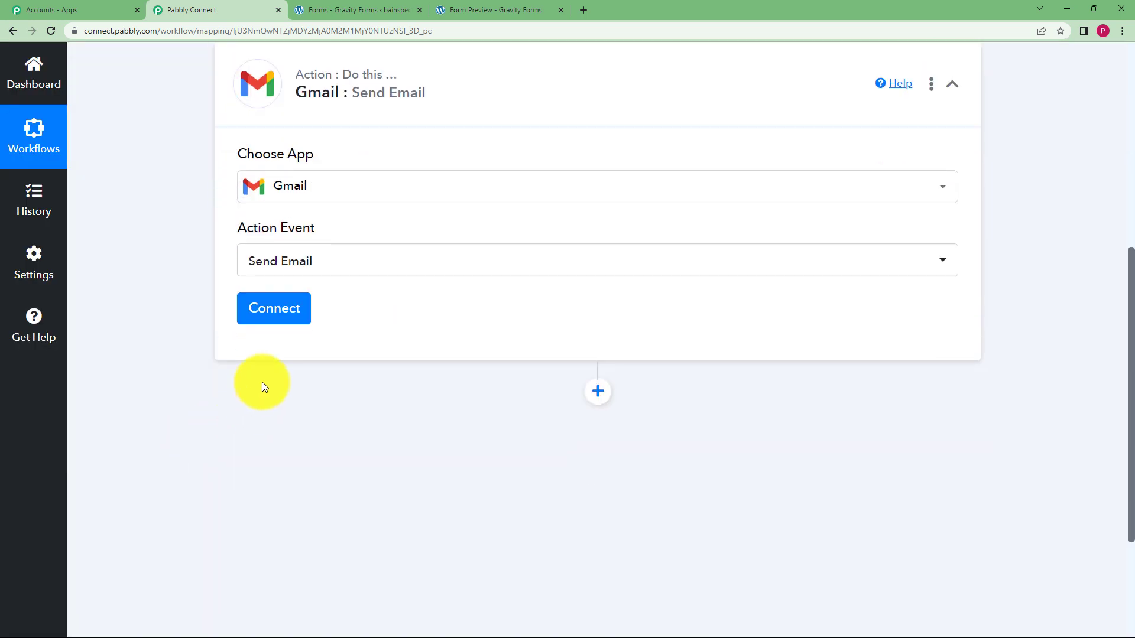
{"action": "left_click", "coordinate": [277, 311]}
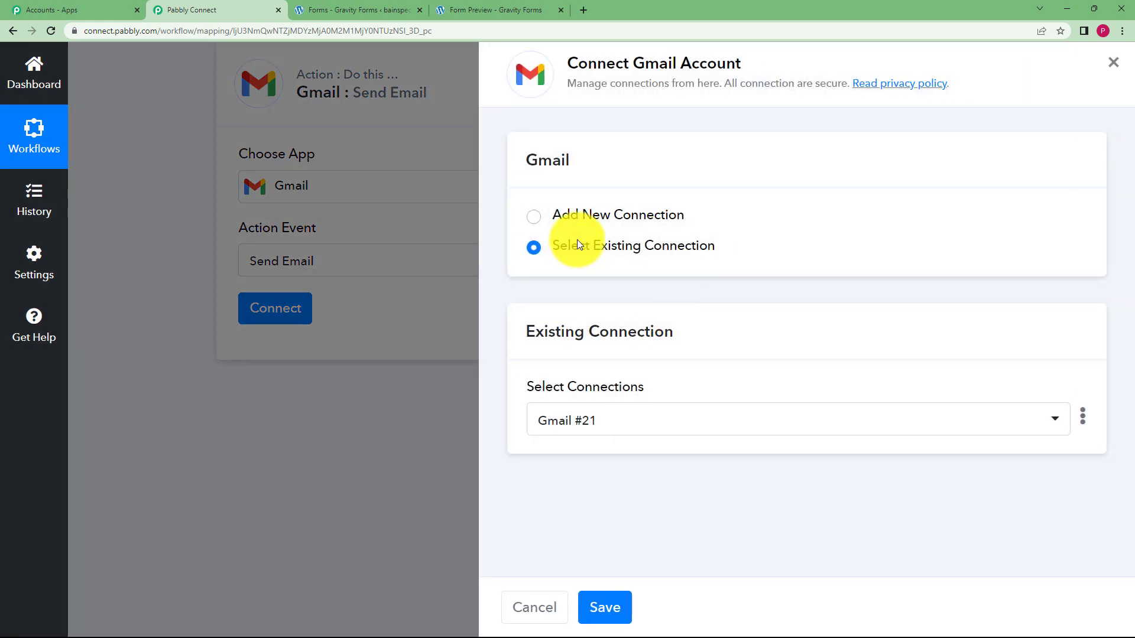
Step: Add a new Gmail connection and grant access with the chosen Google account
{"action": "left_click", "coordinate": [579, 216]}
{"action": "left_click", "coordinate": [619, 405]}
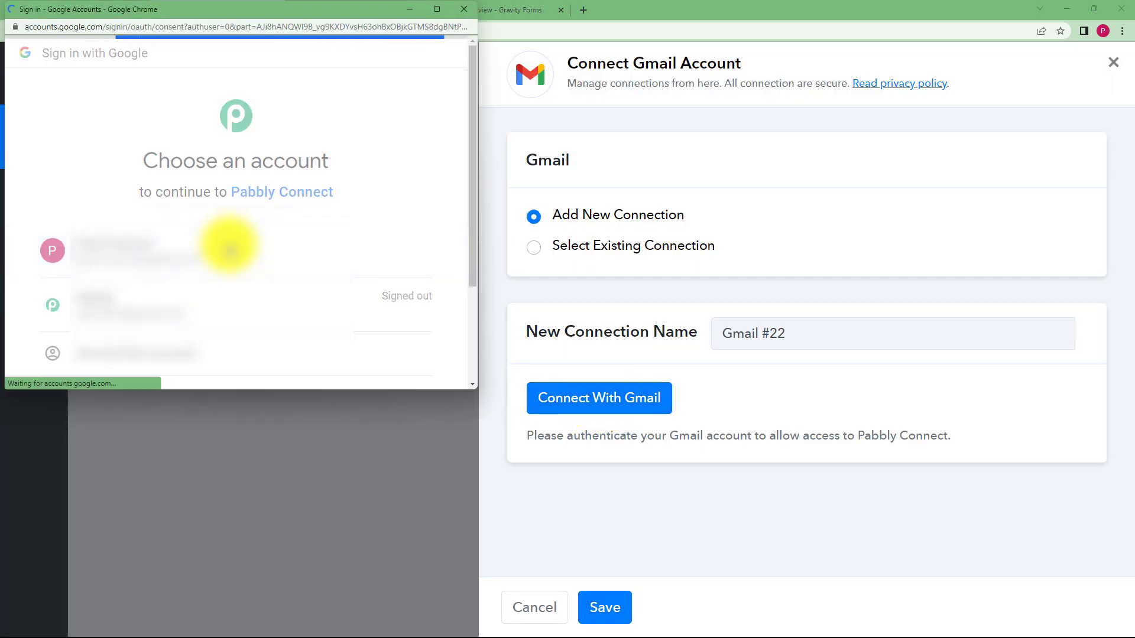
{"action": "left_click", "coordinate": [347, 285]}
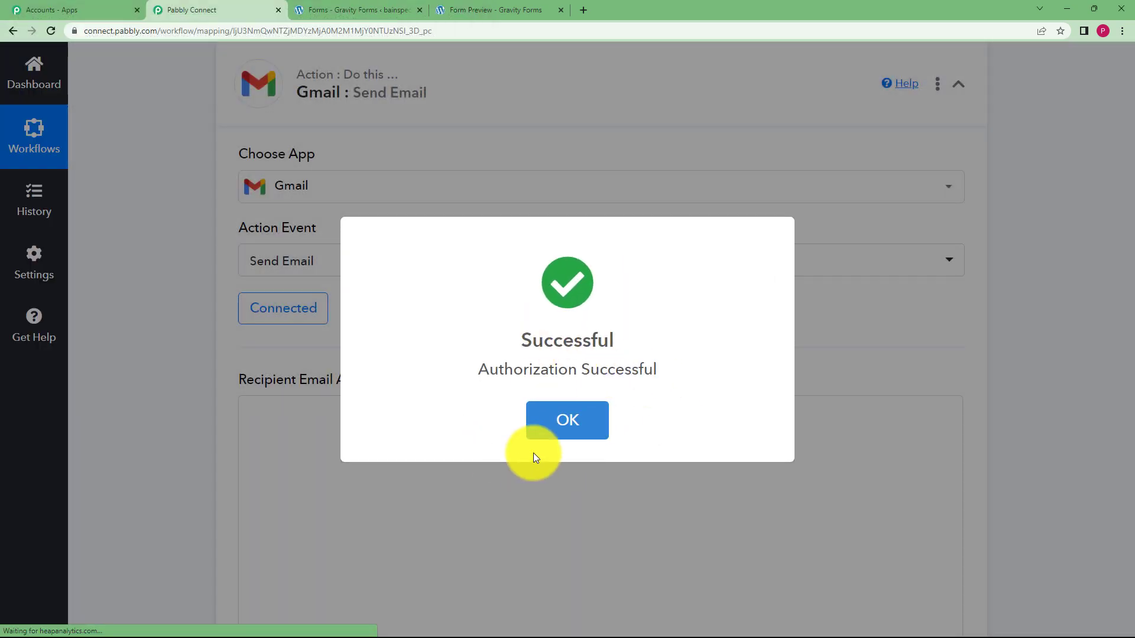
{"action": "left_click", "coordinate": [550, 426]}
{"action": "scroll", "coordinate": [319, 369], "scroll_direction": "down", "scroll_amount": 2}
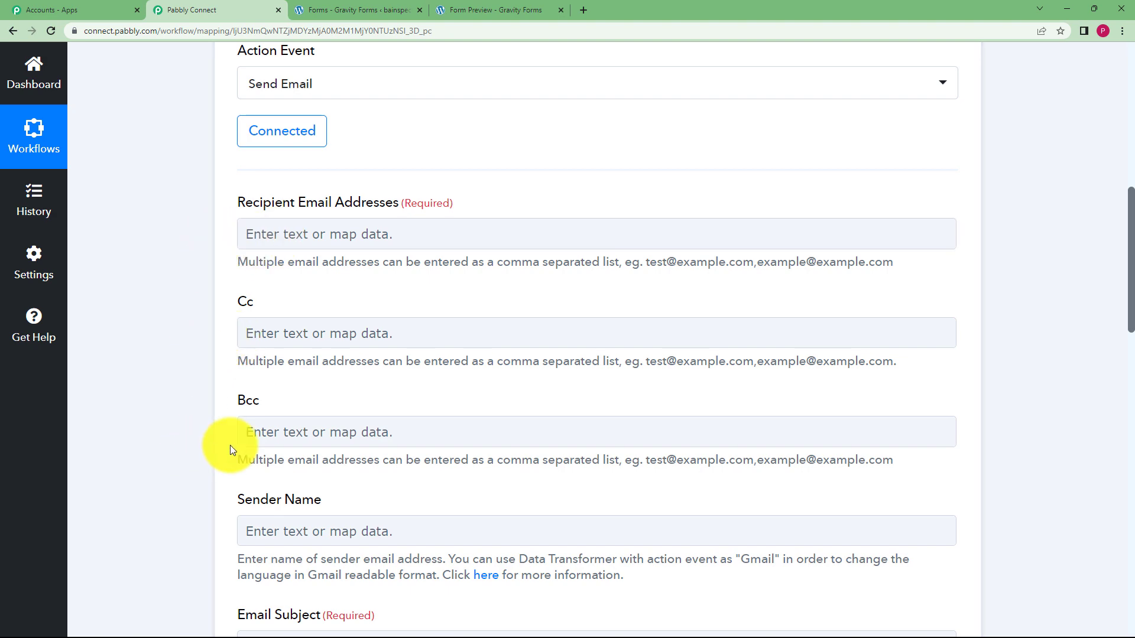
{"action": "scroll", "coordinate": [233, 538], "scroll_direction": "down", "scroll_amount": 2}
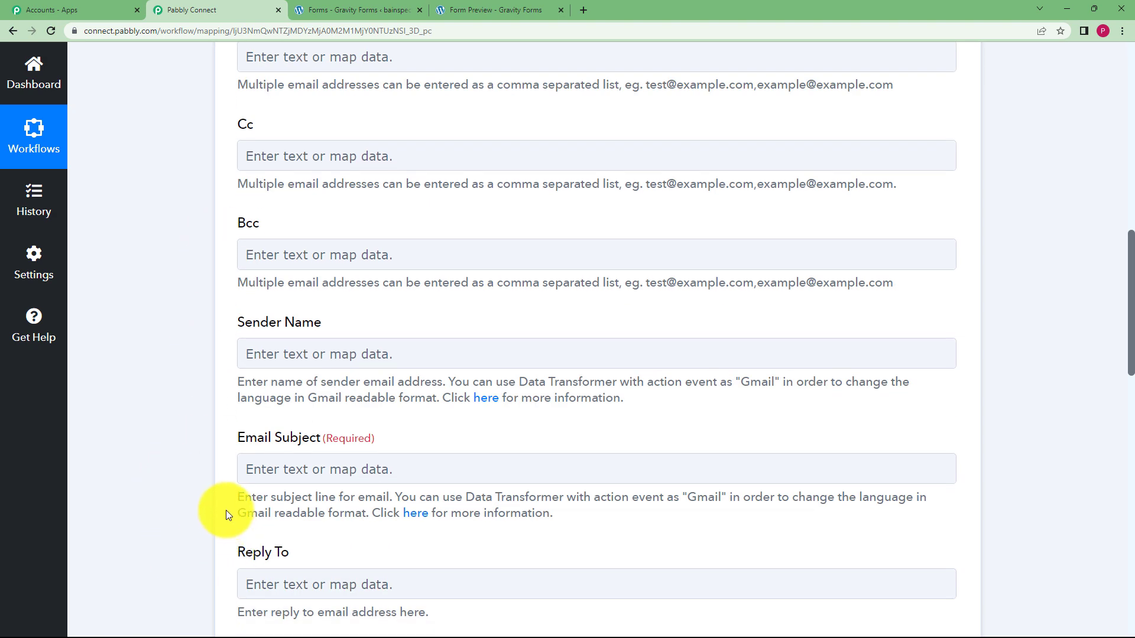
{"action": "scroll", "coordinate": [226, 510], "scroll_direction": "up", "scroll_amount": 2}
{"action": "scroll", "coordinate": [238, 417], "scroll_direction": "up", "scroll_amount": 1}
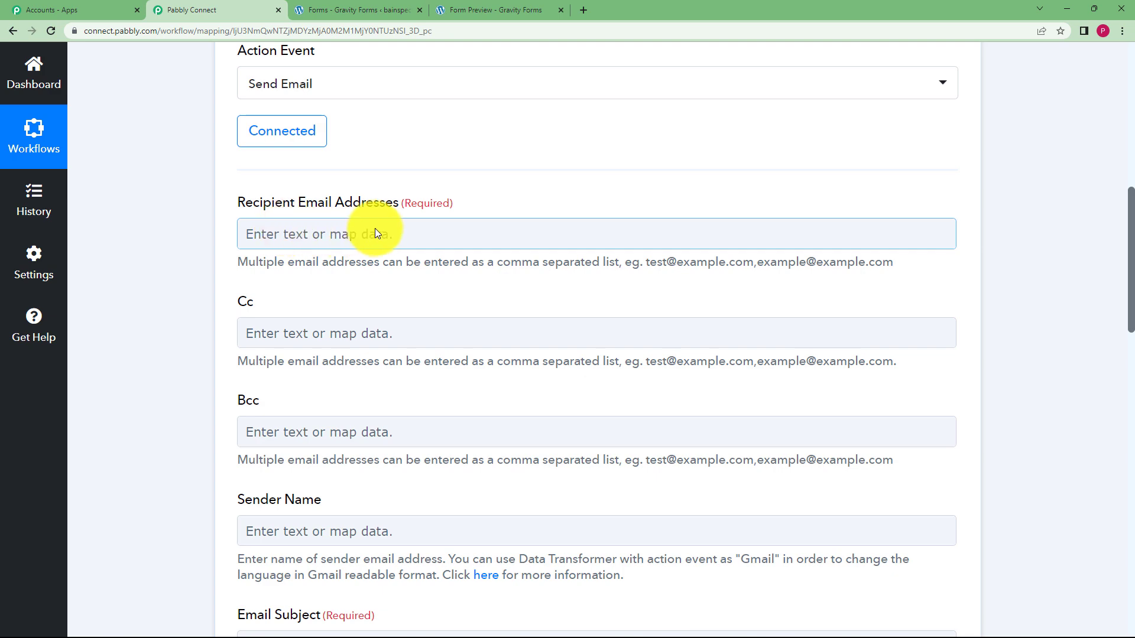
{"action": "scroll", "coordinate": [196, 424], "scroll_direction": "down", "scroll_amount": 2}
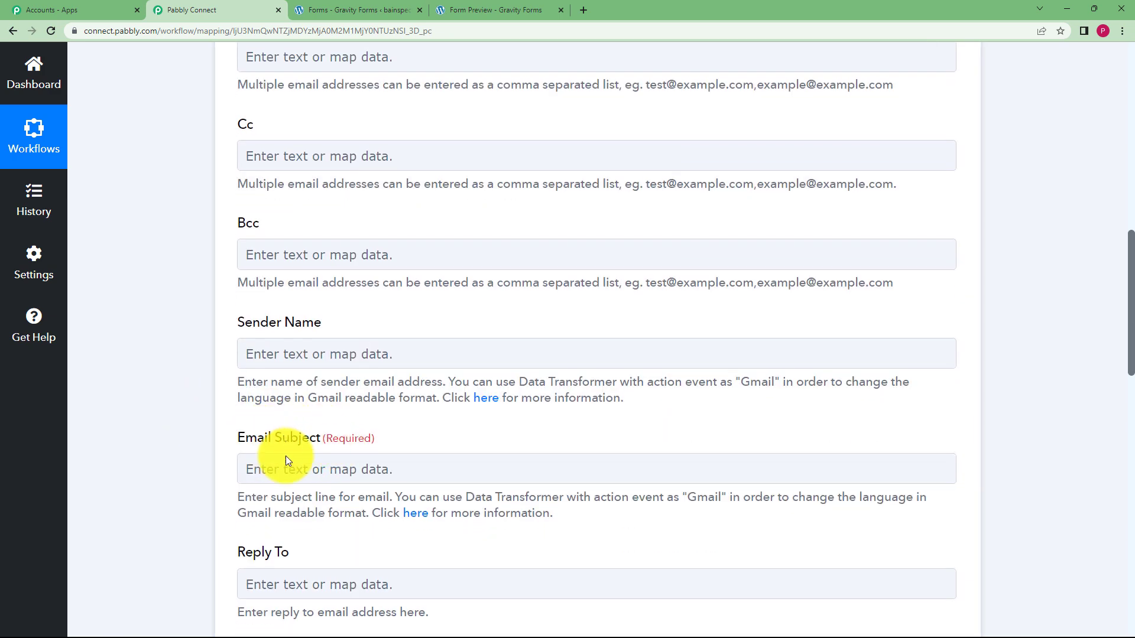
{"action": "scroll", "coordinate": [200, 448], "scroll_direction": "up", "scroll_amount": 2}
{"action": "left_click", "coordinate": [435, 230]}
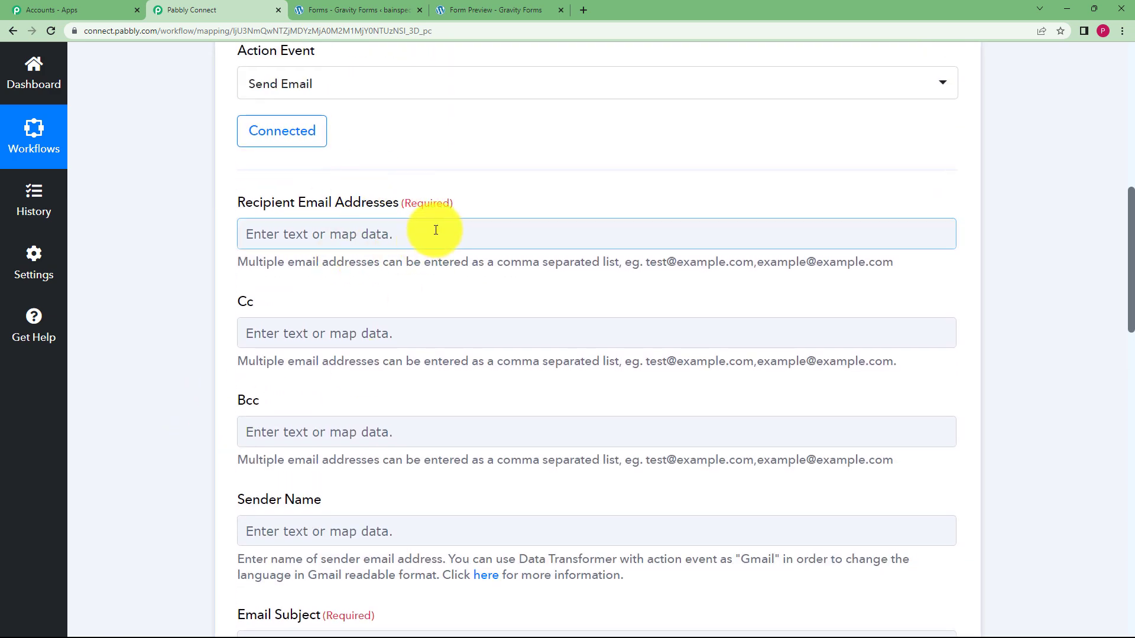
{"action": "left_click", "coordinate": [389, 232]}
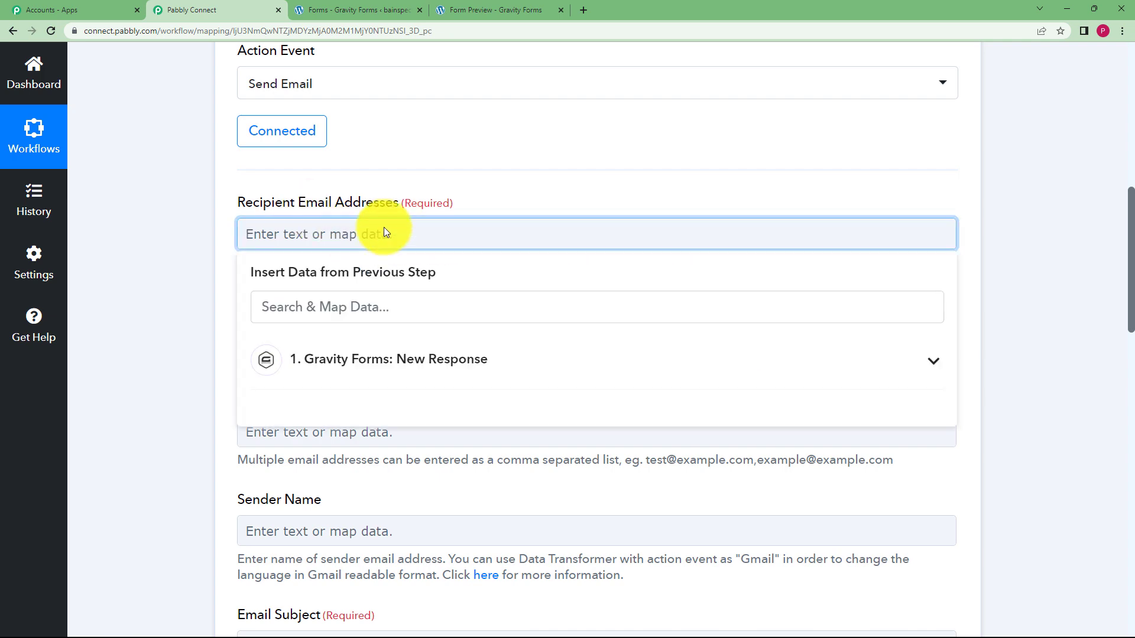
{"action": "left_click", "coordinate": [391, 360]}
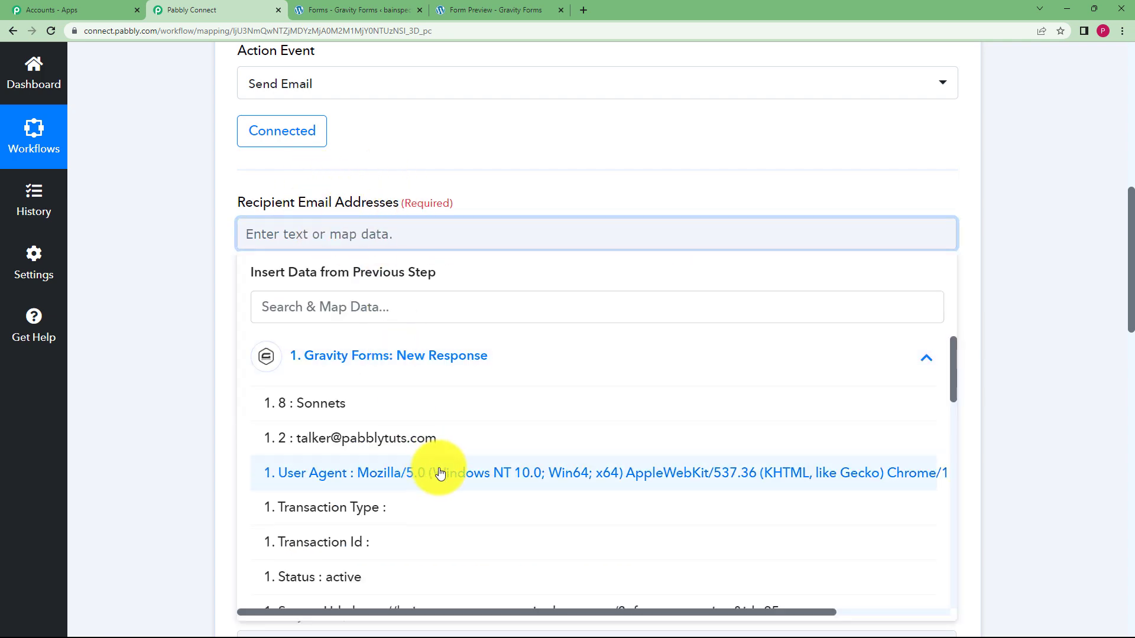
{"action": "scroll", "coordinate": [444, 470], "scroll_direction": "down", "scroll_amount": 1}
{"action": "scroll", "coordinate": [452, 446], "scroll_direction": "up", "scroll_amount": 1}
{"action": "left_click", "coordinate": [448, 448]}
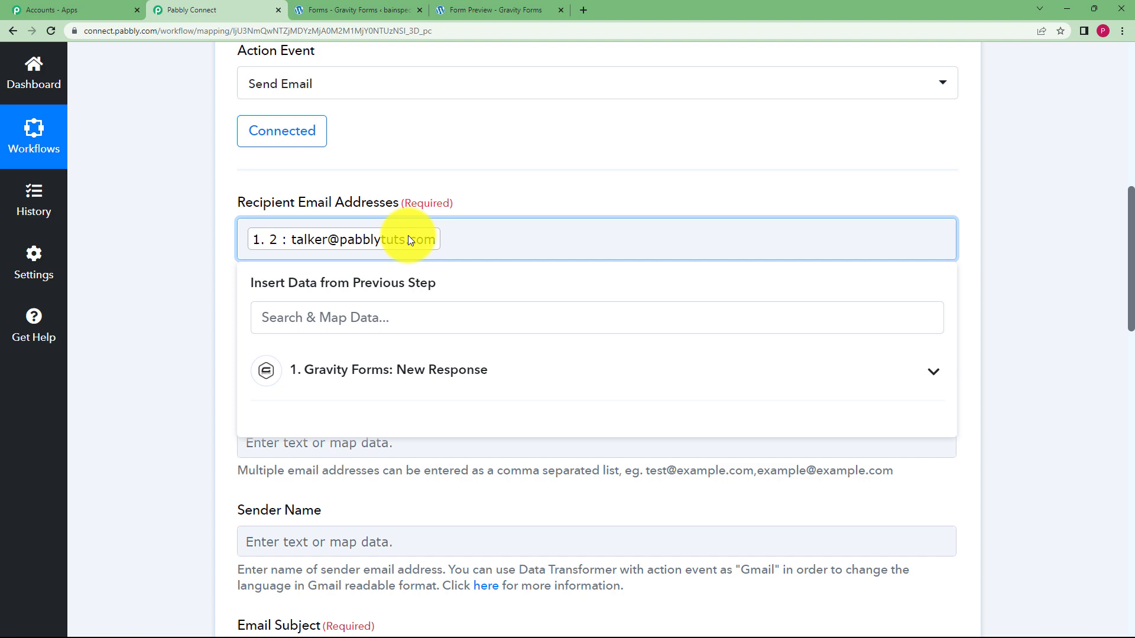
{"action": "left_click", "coordinate": [121, 259]}
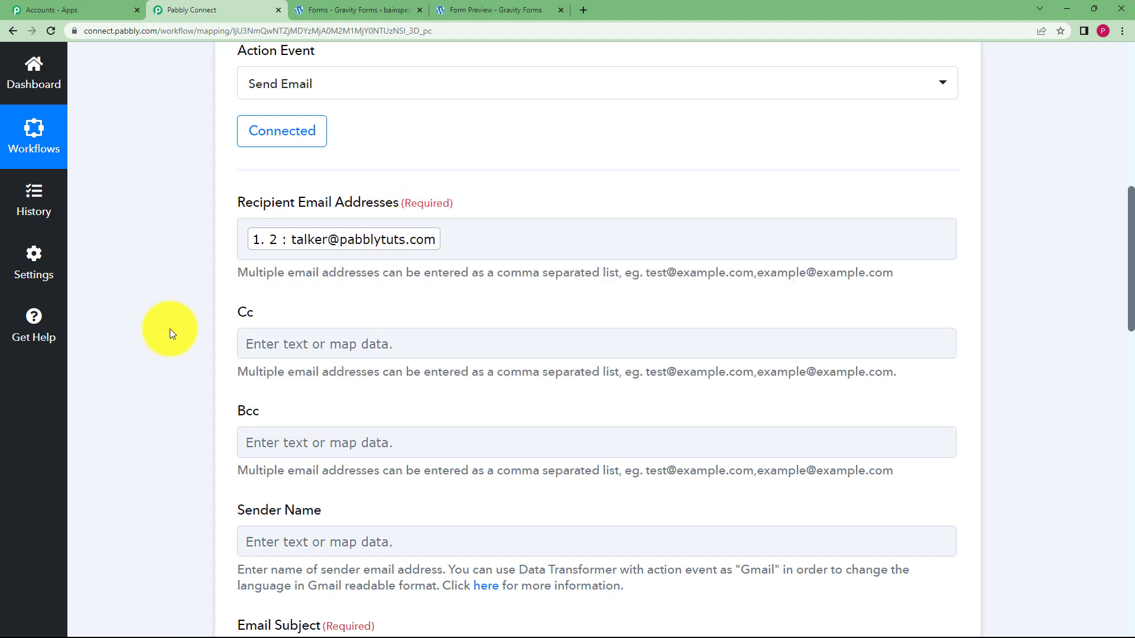
{"action": "scroll", "coordinate": [222, 311], "scroll_direction": "down", "scroll_amount": 2}
Step: Enter 'Gravity Forms' as the sender name
{"action": "left_click", "coordinate": [300, 367]}
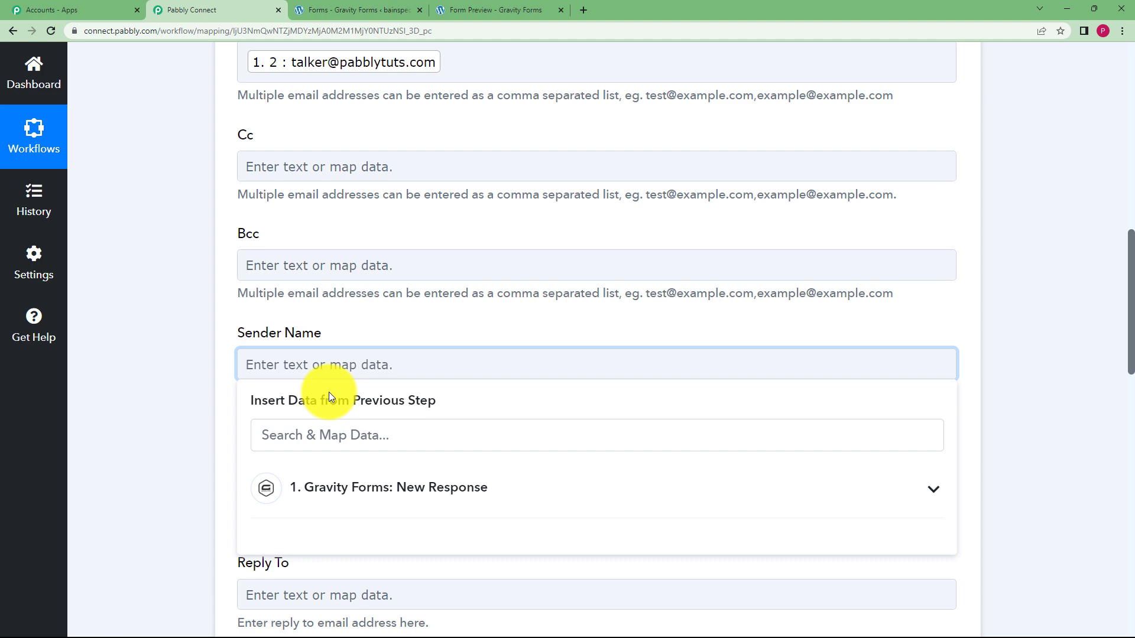
{"action": "type", "text": "Gravity Forms"}
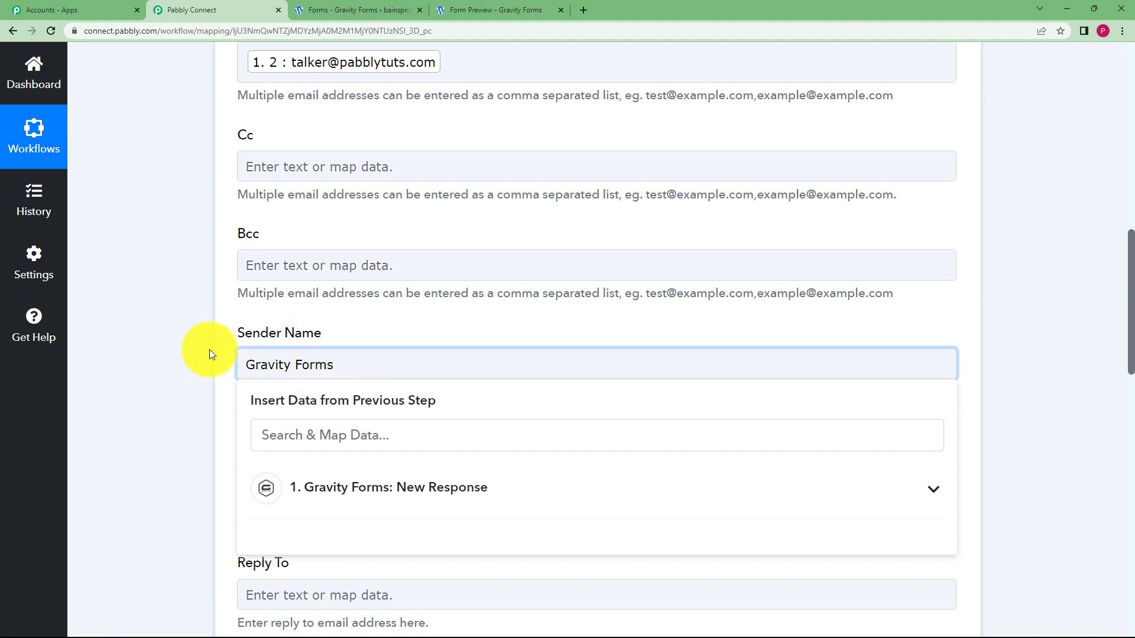
{"action": "left_click", "coordinate": [210, 349]}
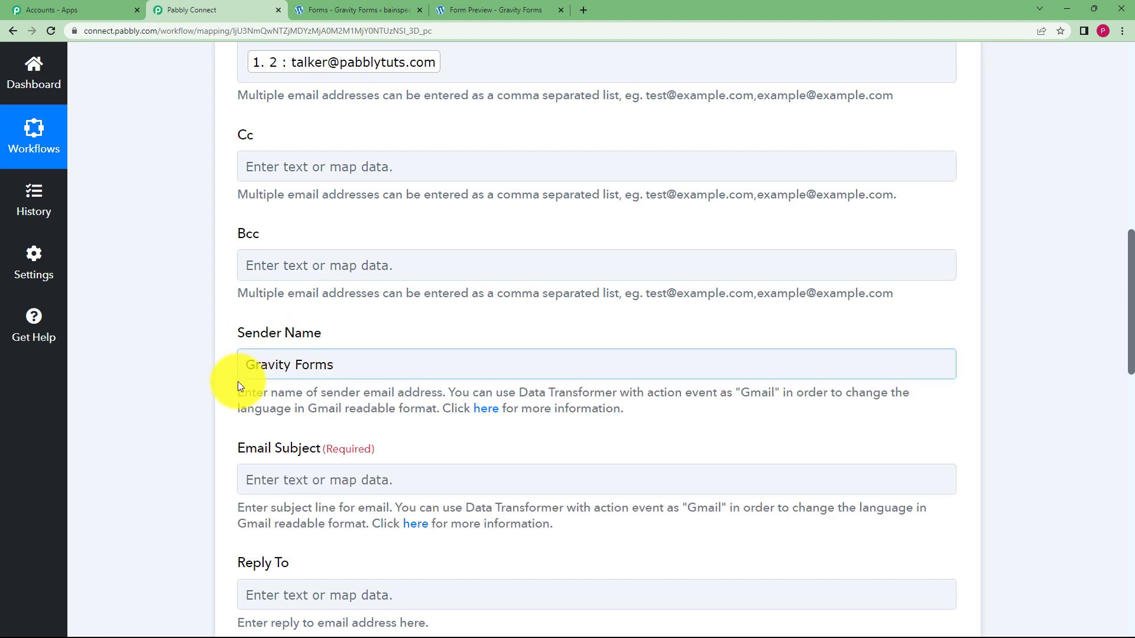
{"action": "scroll", "coordinate": [238, 382], "scroll_direction": "down", "scroll_amount": 2}
{"action": "left_click", "coordinate": [315, 308]}
{"action": "type", "text": "S"}
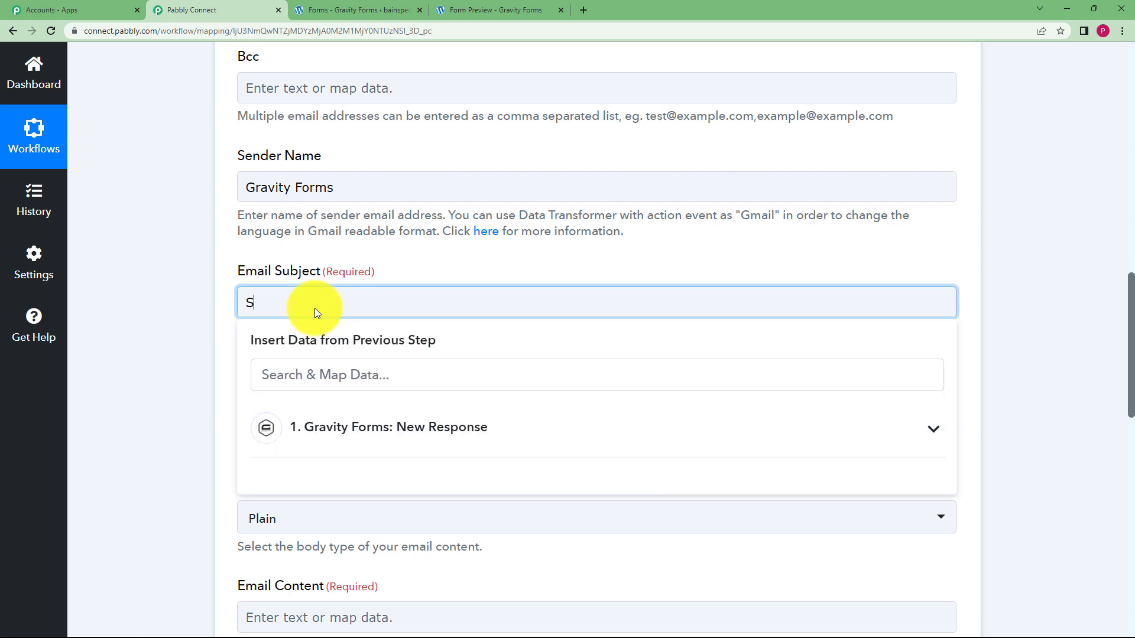
{"action": "type", "text": "uccessful Regis"}
{"action": "type", "text": "tration"}
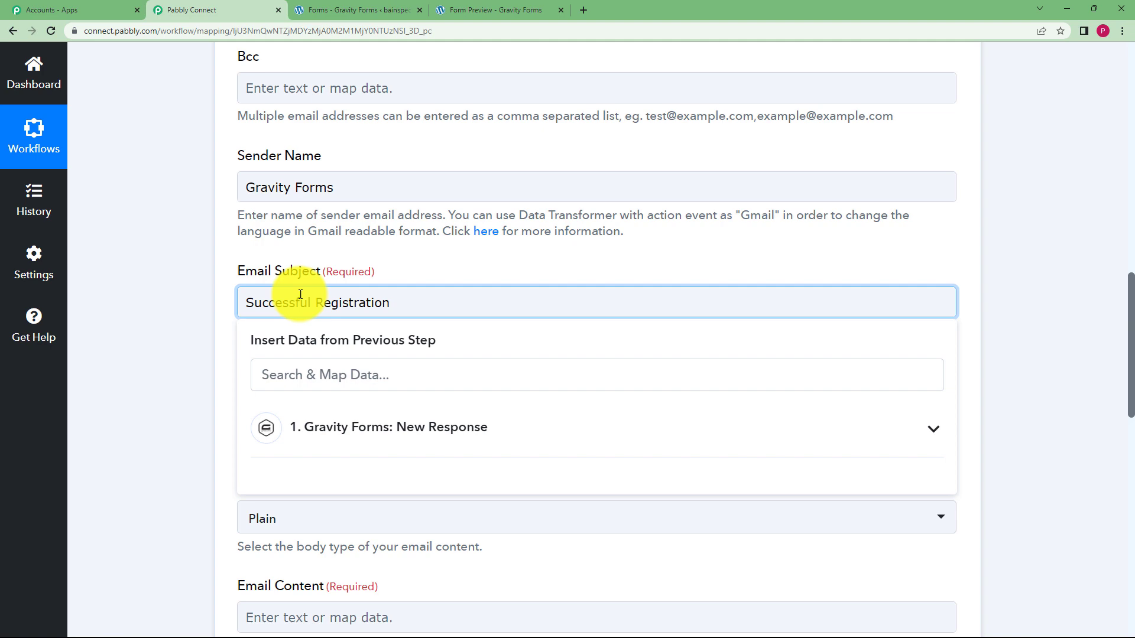
Step: Use subject 'Successful Registration' and a 'Dear' body with fields 1.3 and 1.6, ending 'Regards'
{"action": "left_click", "coordinate": [202, 240]}
{"action": "scroll", "coordinate": [228, 410], "scroll_direction": "down", "scroll_amount": 2}
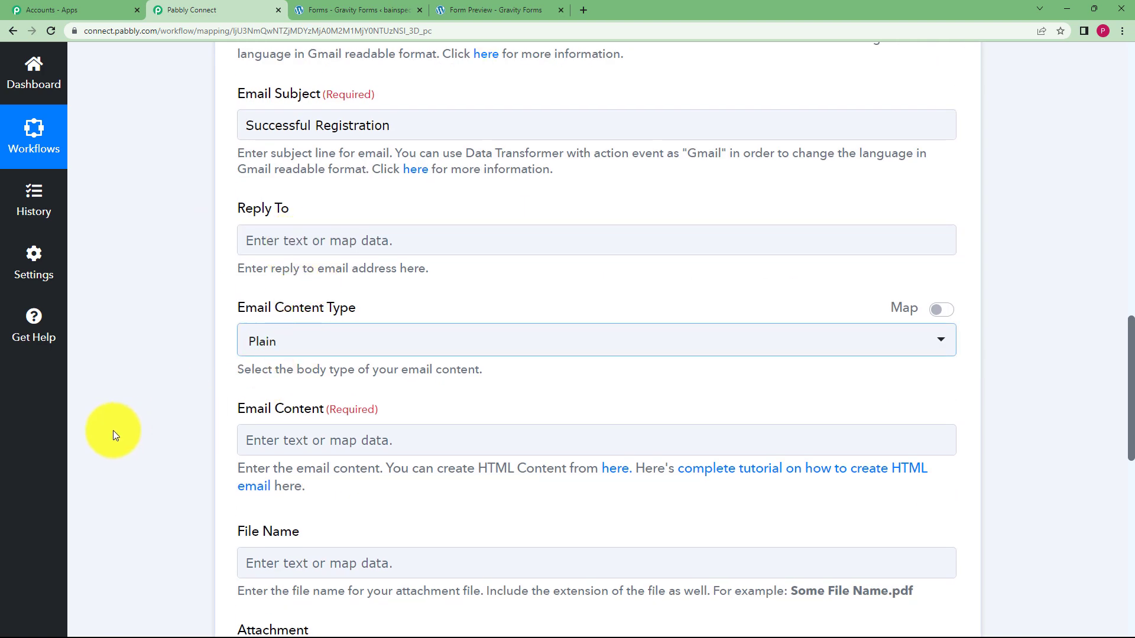
{"action": "scroll", "coordinate": [266, 322], "scroll_direction": "down", "scroll_amount": 1}
{"action": "left_click", "coordinate": [276, 330]}
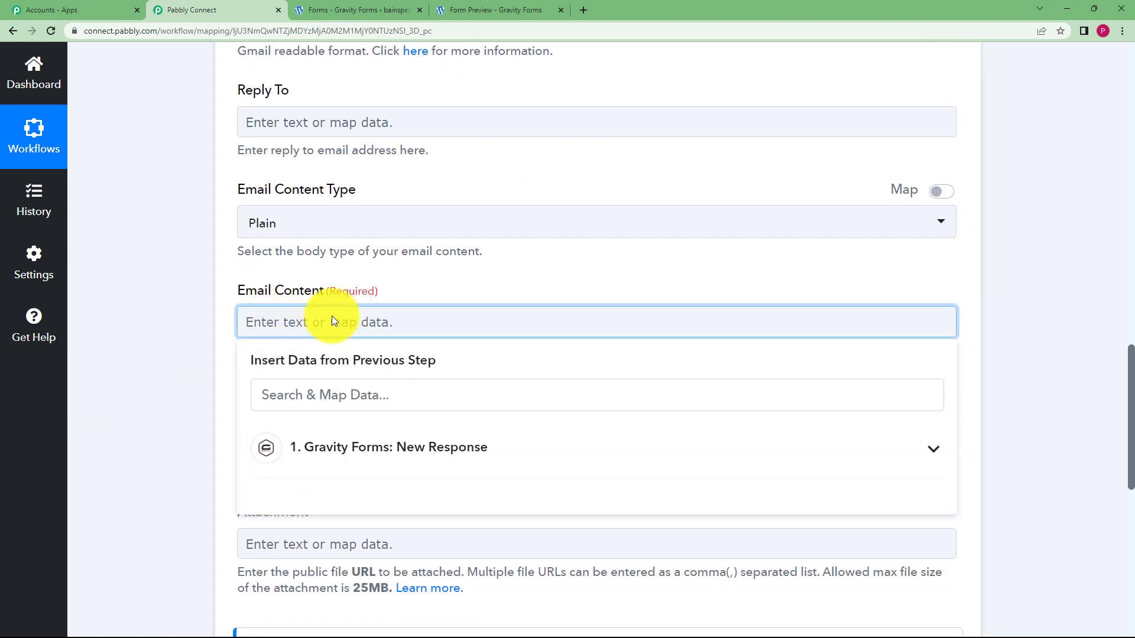
{"action": "type", "text": "Dear"}
{"action": "left_click", "coordinate": [337, 395]}
{"action": "scroll", "coordinate": [257, 390], "scroll_direction": "down", "scroll_amount": 2}
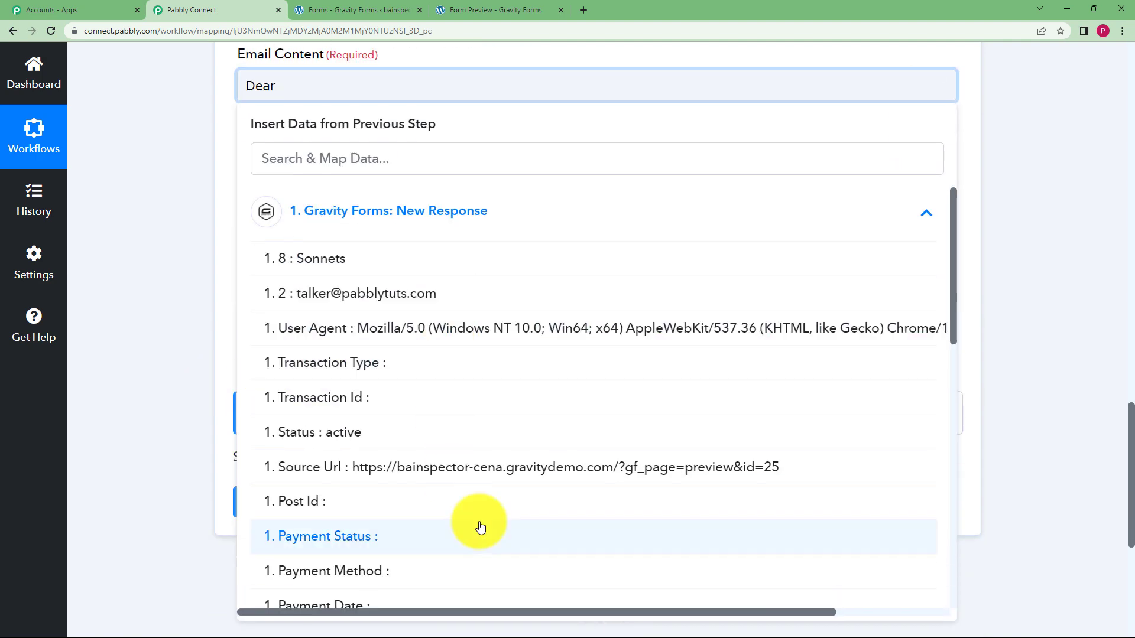
{"action": "scroll", "coordinate": [480, 527], "scroll_direction": "down", "scroll_amount": 2}
{"action": "scroll", "coordinate": [418, 514], "scroll_direction": "down", "scroll_amount": 1}
{"action": "scroll", "coordinate": [414, 539], "scroll_direction": "down", "scroll_amount": 1}
{"action": "scroll", "coordinate": [423, 525], "scroll_direction": "down", "scroll_amount": 1}
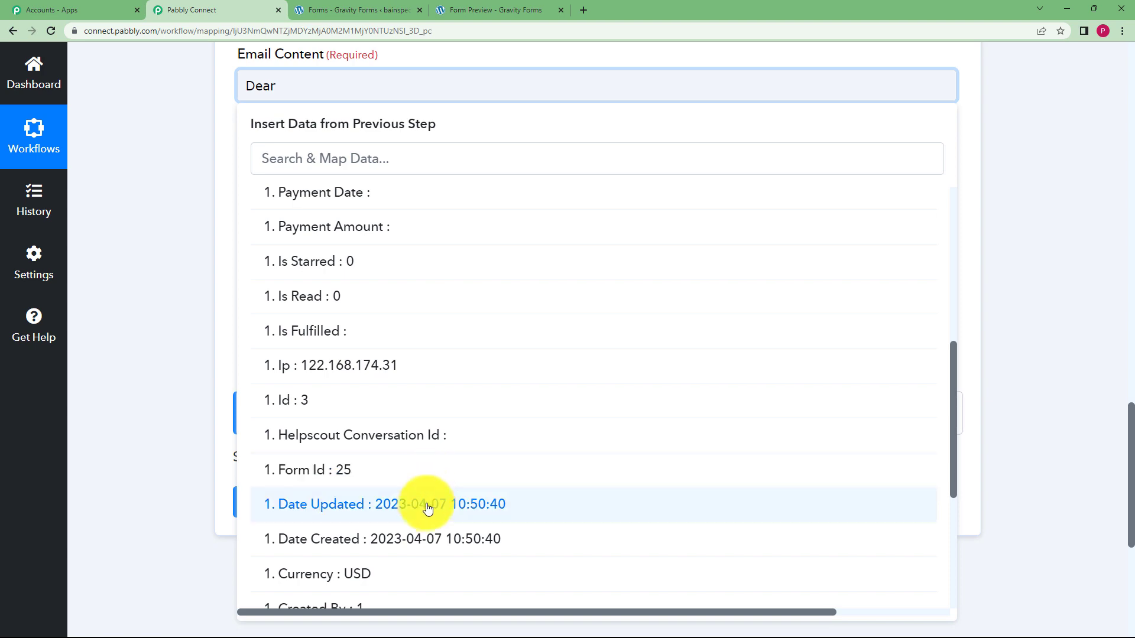
{"action": "scroll", "coordinate": [425, 498], "scroll_direction": "down", "scroll_amount": 2}
{"action": "scroll", "coordinate": [413, 521], "scroll_direction": "down", "scroll_amount": 1}
{"action": "scroll", "coordinate": [414, 516], "scroll_direction": "down", "scroll_amount": 2}
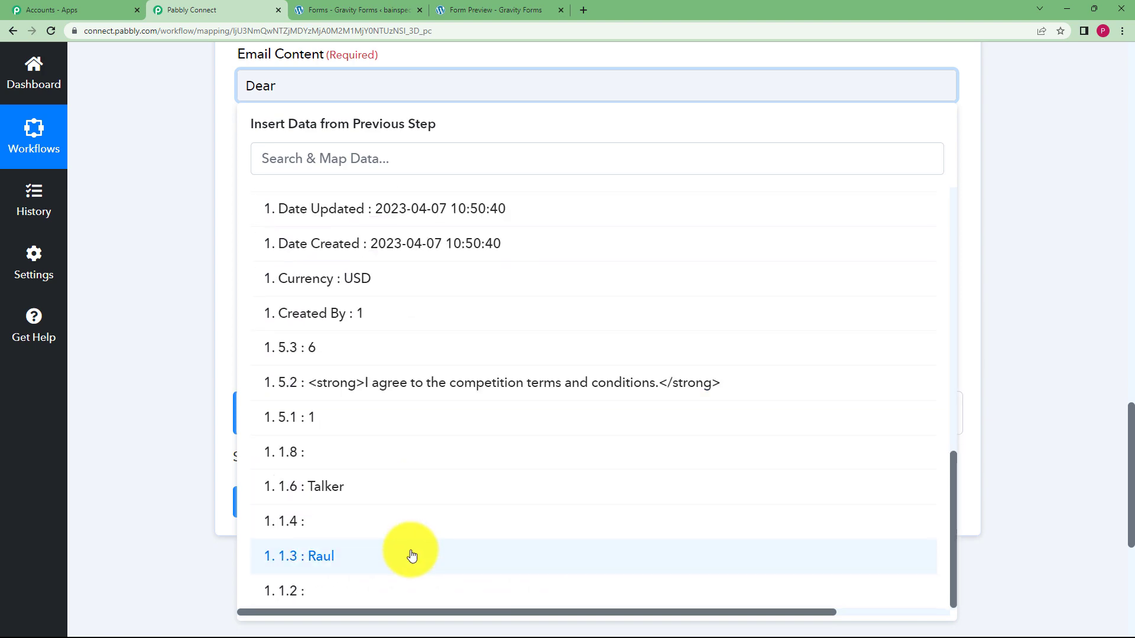
{"action": "left_click", "coordinate": [412, 556]}
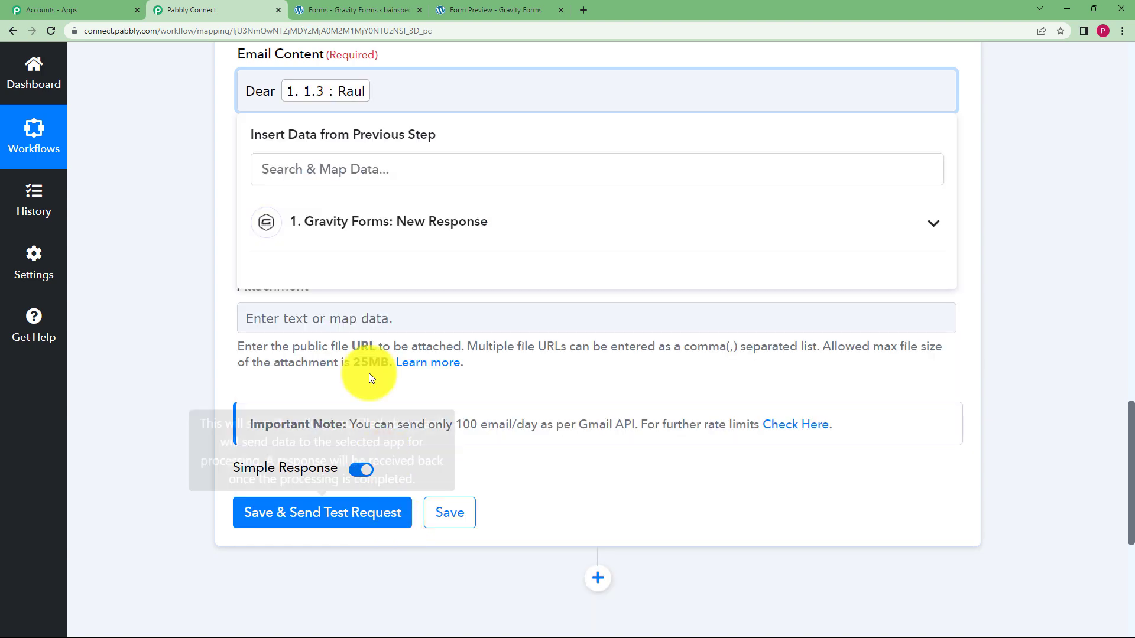
{"action": "left_click", "coordinate": [404, 240]}
{"action": "scroll", "coordinate": [402, 426], "scroll_direction": "down", "scroll_amount": 2}
{"action": "scroll", "coordinate": [398, 441], "scroll_direction": "down", "scroll_amount": 3}
{"action": "scroll", "coordinate": [403, 442], "scroll_direction": "down", "scroll_amount": 1}
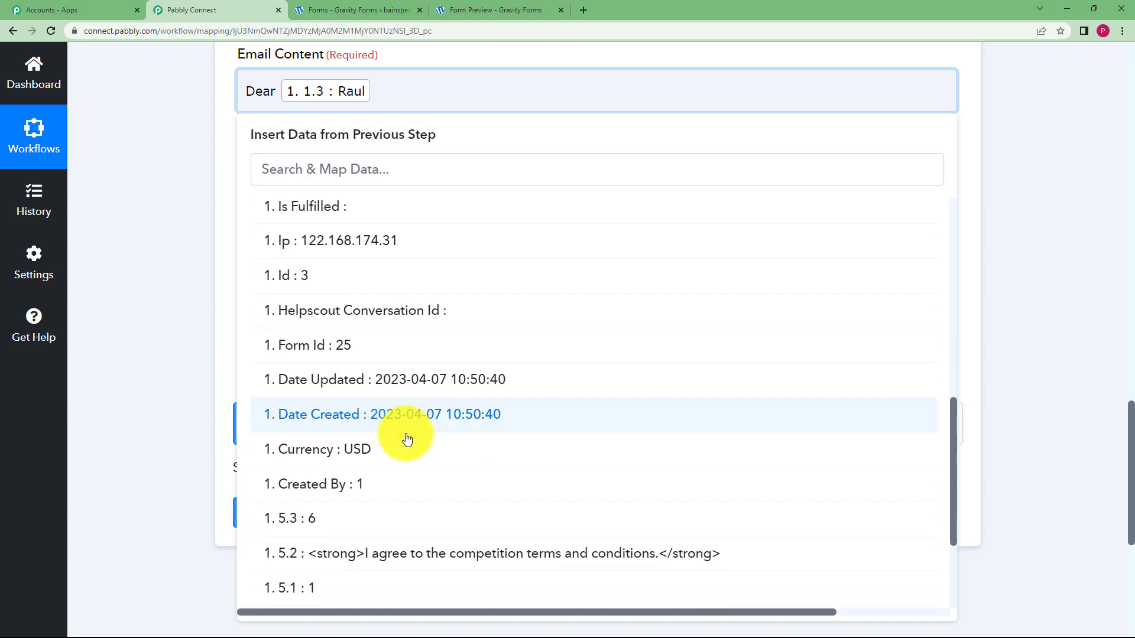
{"action": "scroll", "coordinate": [411, 436], "scroll_direction": "down", "scroll_amount": 3}
{"action": "scroll", "coordinate": [406, 438], "scroll_direction": "down", "scroll_amount": 1}
{"action": "left_click", "coordinate": [392, 489]}
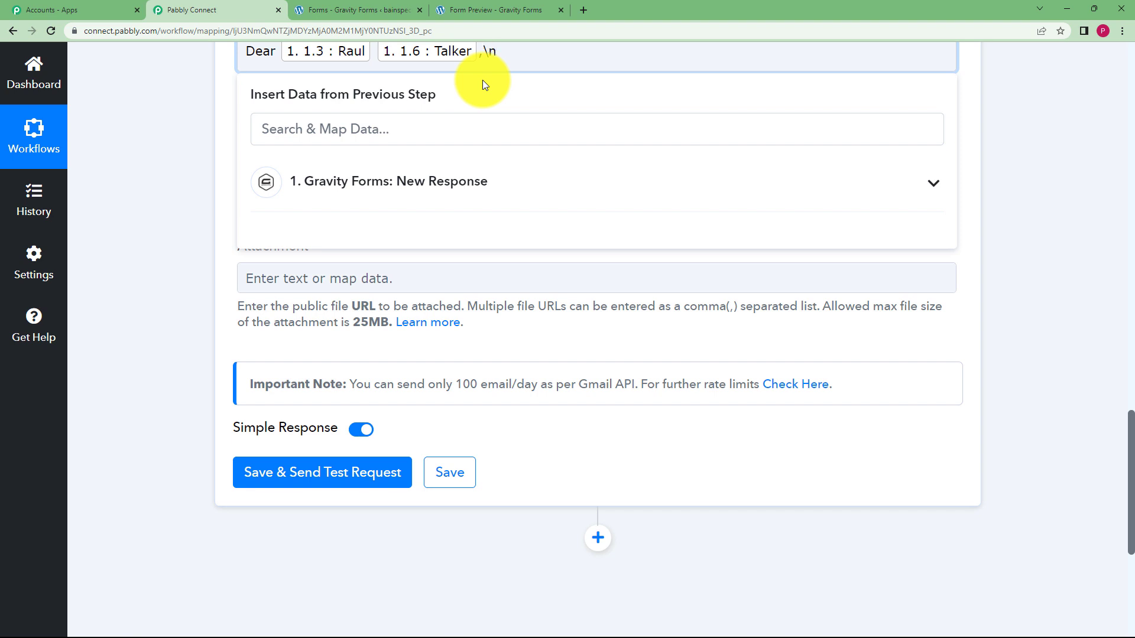
{"action": "scroll", "coordinate": [493, 140], "scroll_direction": "up", "scroll_amount": 3}
{"action": "type", "text": "We have recieved your registration.\\nRegards"}
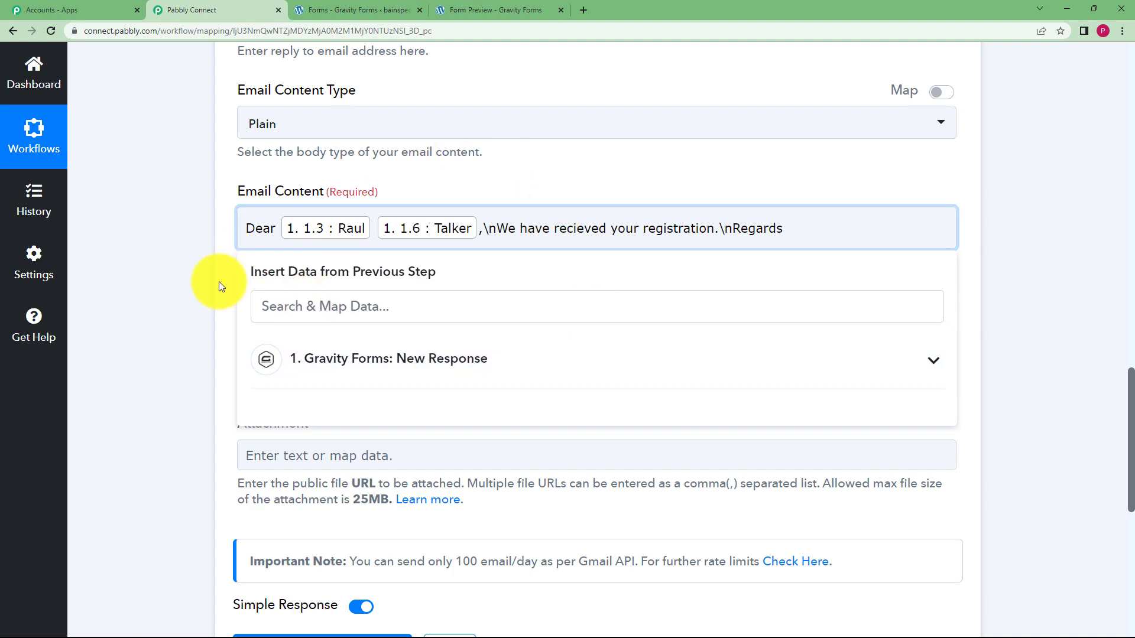
{"action": "left_click", "coordinate": [219, 281]}
{"action": "scroll", "coordinate": [213, 264], "scroll_direction": "down", "scroll_amount": 2}
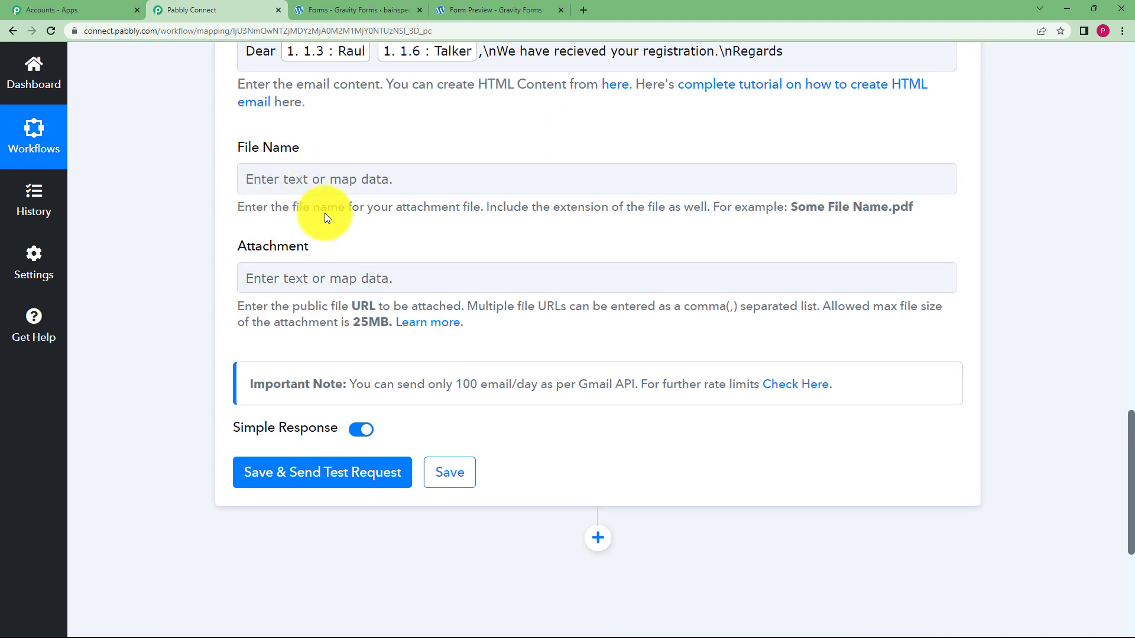
Step: Send a test email, confirm its status is 'sent', then save and collapse the Gmail action
{"action": "left_click", "coordinate": [383, 478]}
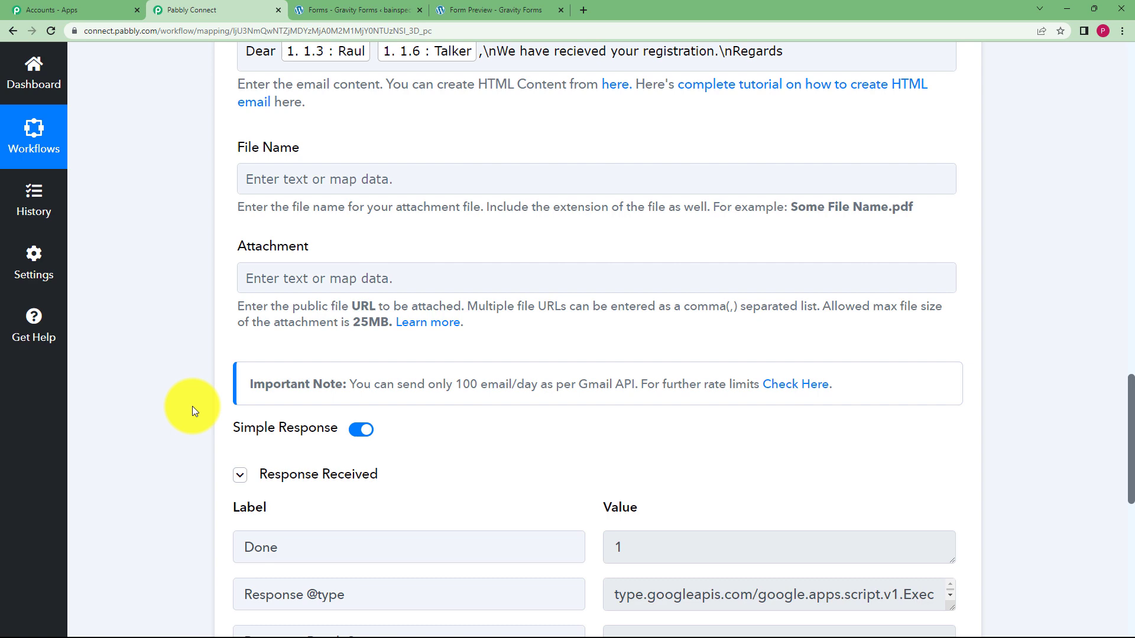
{"action": "scroll", "coordinate": [192, 406], "scroll_direction": "down", "scroll_amount": 3}
{"action": "double_click", "coordinate": [243, 314]}
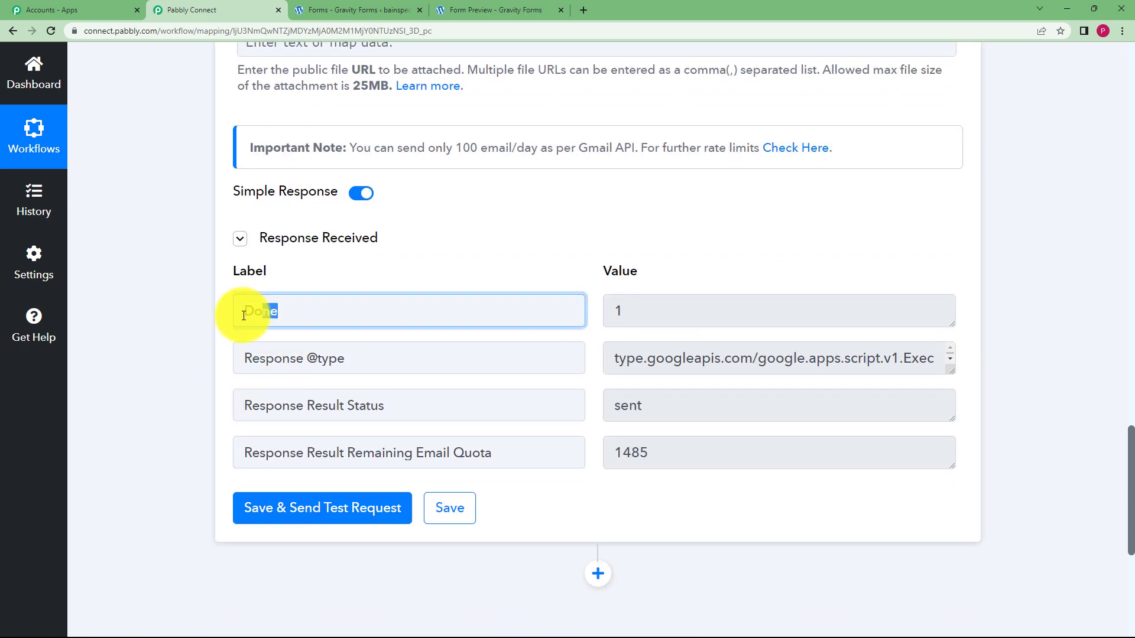
{"action": "double_click", "coordinate": [652, 416]}
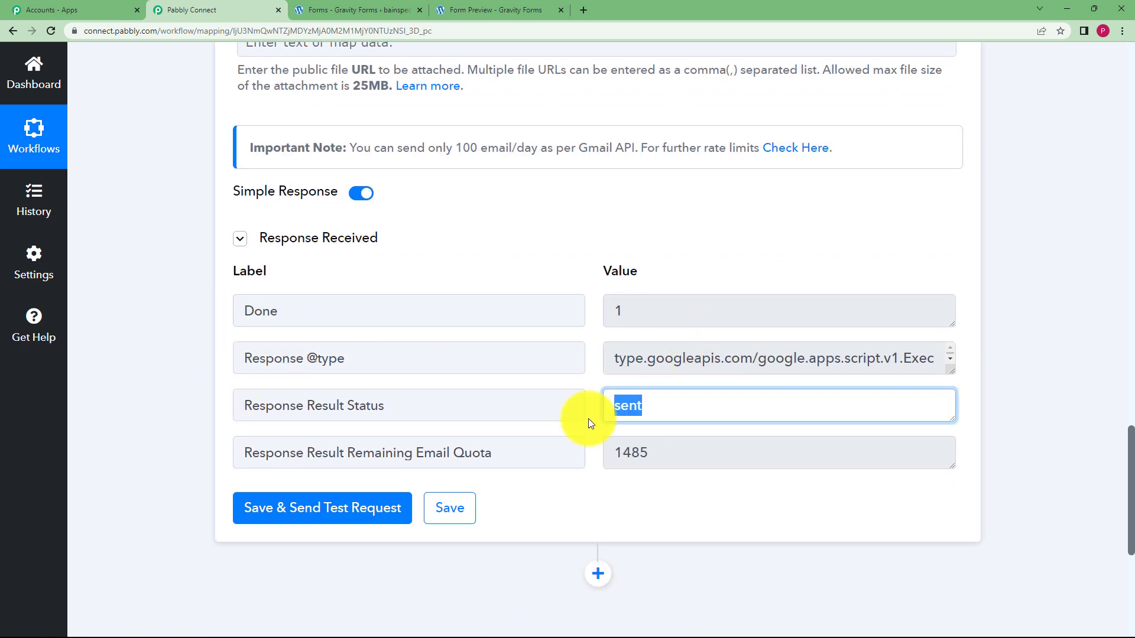
{"action": "left_click", "coordinate": [630, 507]}
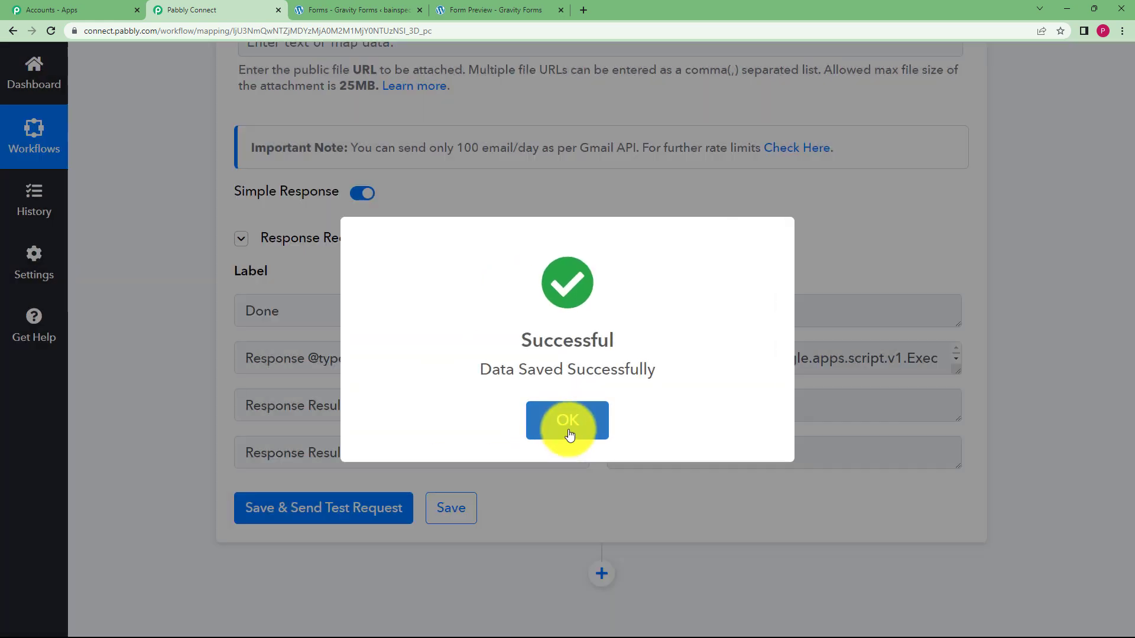
{"action": "left_click", "coordinate": [569, 433]}
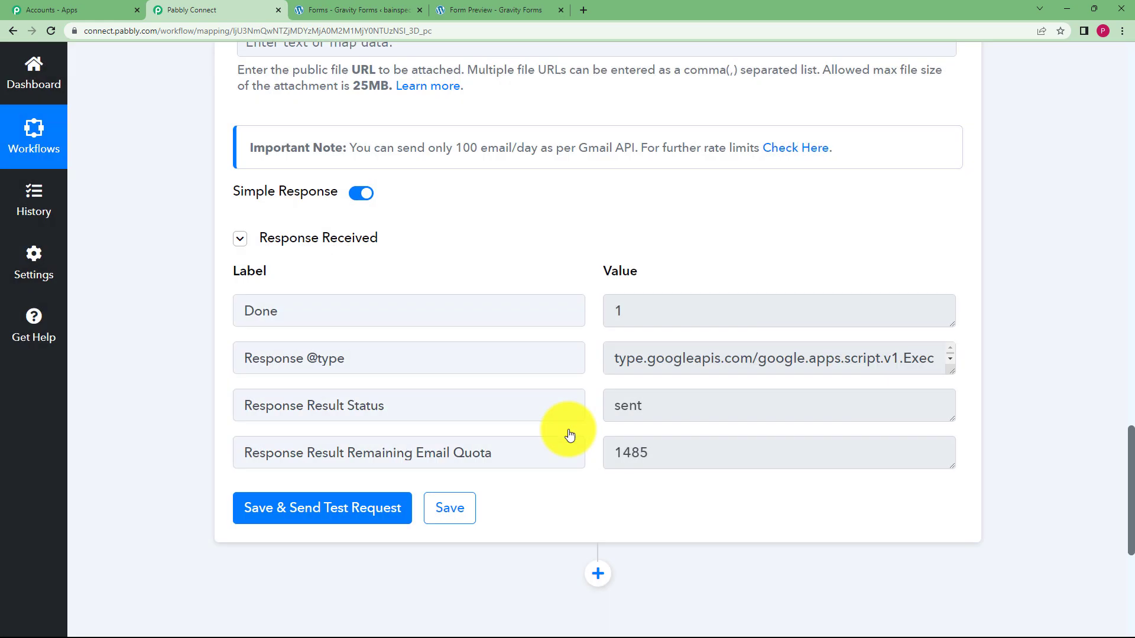
{"action": "scroll", "coordinate": [488, 302], "scroll_direction": "up", "scroll_amount": 6}
{"action": "scroll", "coordinate": [494, 297], "scroll_direction": "up", "scroll_amount": 6}
{"action": "scroll", "coordinate": [496, 294], "scroll_direction": "up", "scroll_amount": 5}
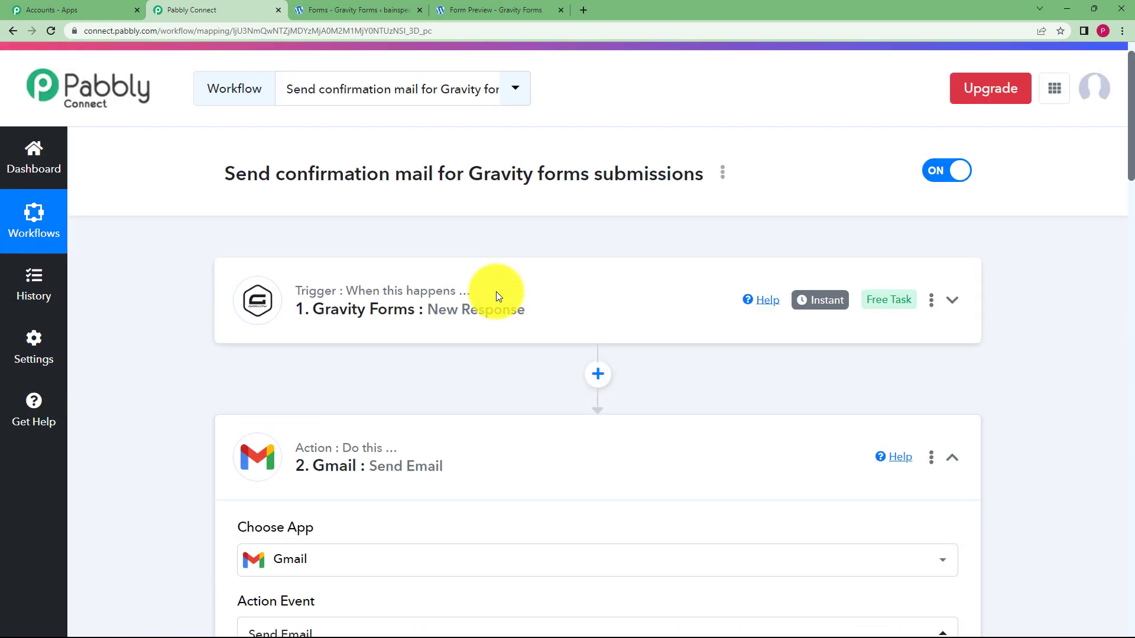
{"action": "left_click", "coordinate": [553, 456]}
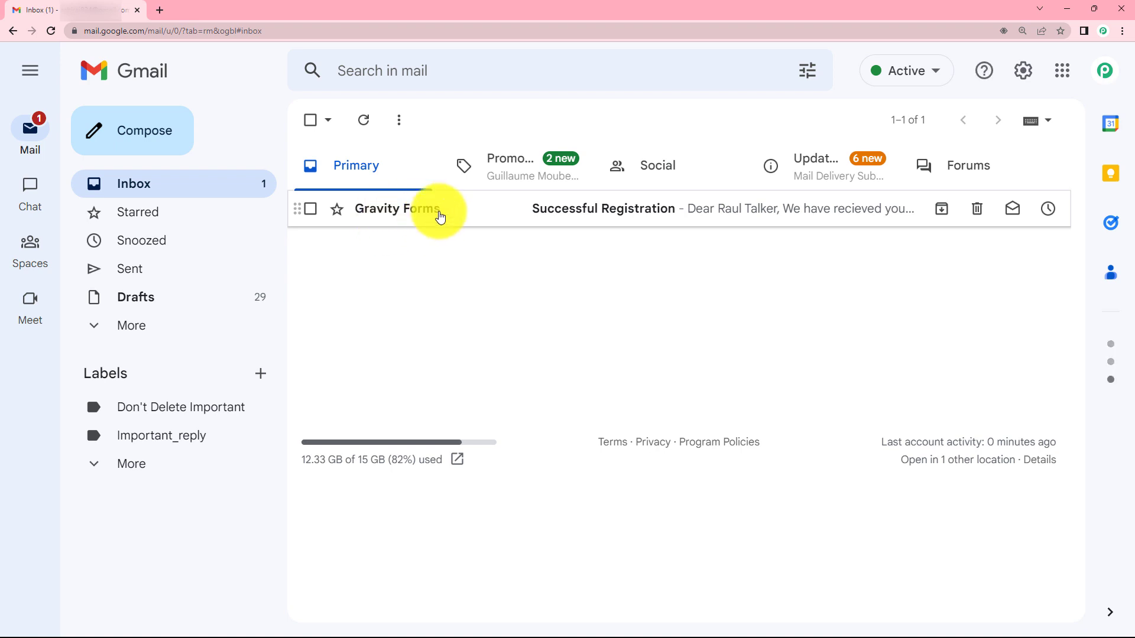
Step: Open the 'Successful Registration' email from Gravity Forms in the Gmail Primary inbox
{"action": "left_click", "coordinate": [436, 215]}
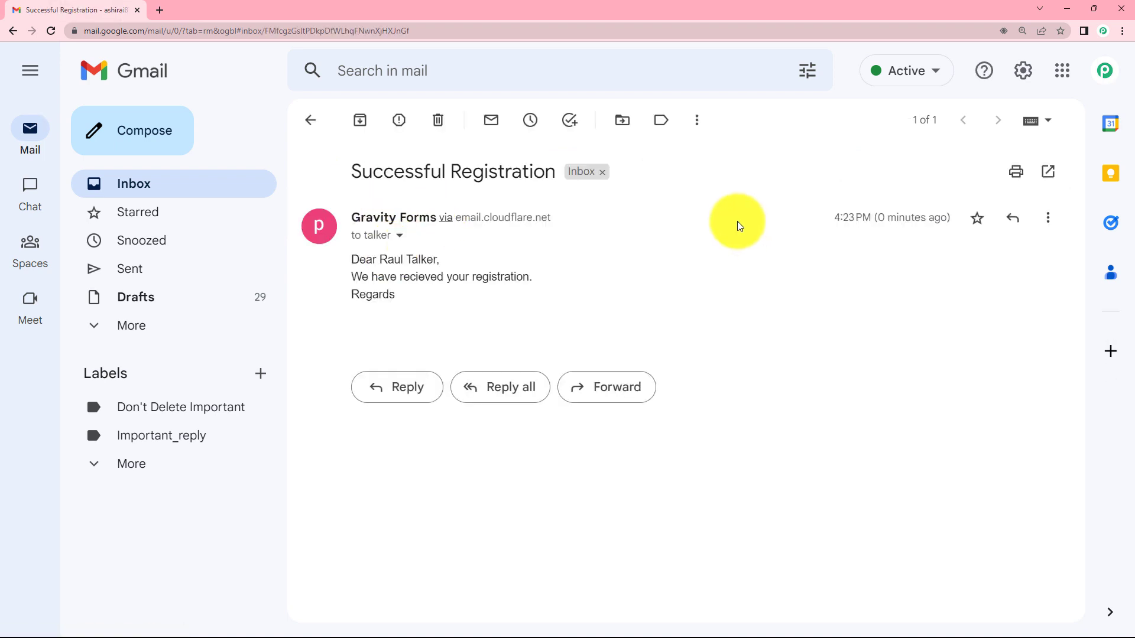